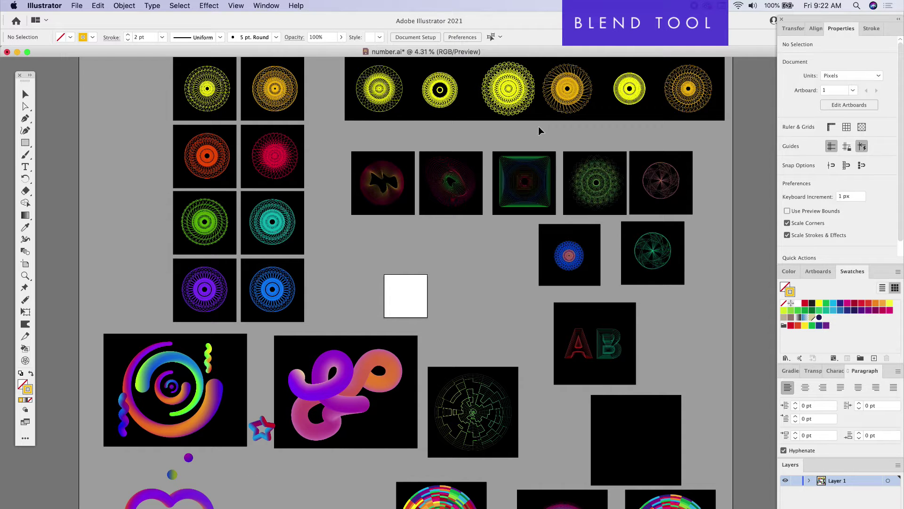
# Create a new 3000 × 3000 px document with pixel units
pyautogui.click(77, 5)
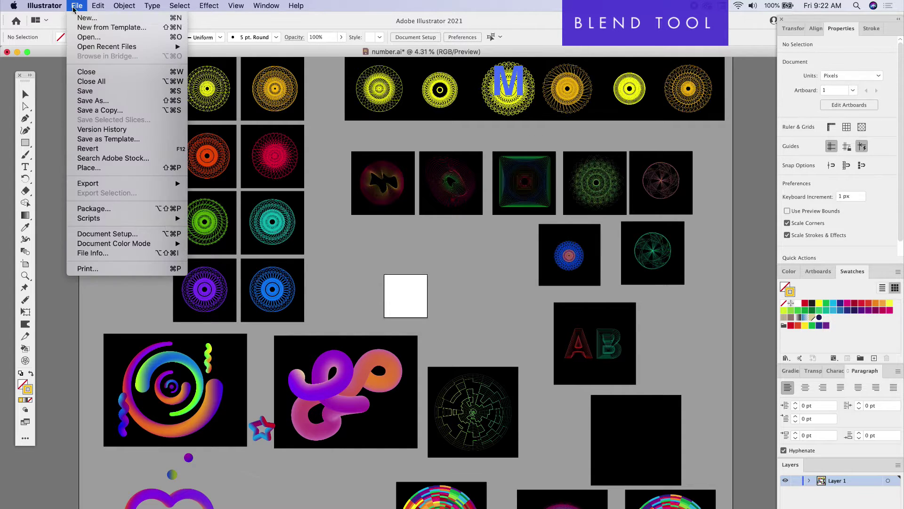
pyautogui.click(78, 18)
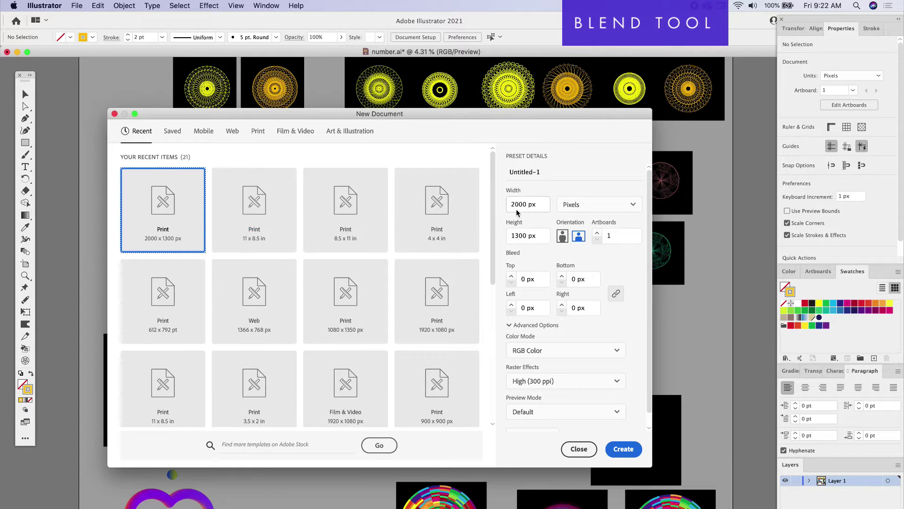
pyautogui.click(530, 207)
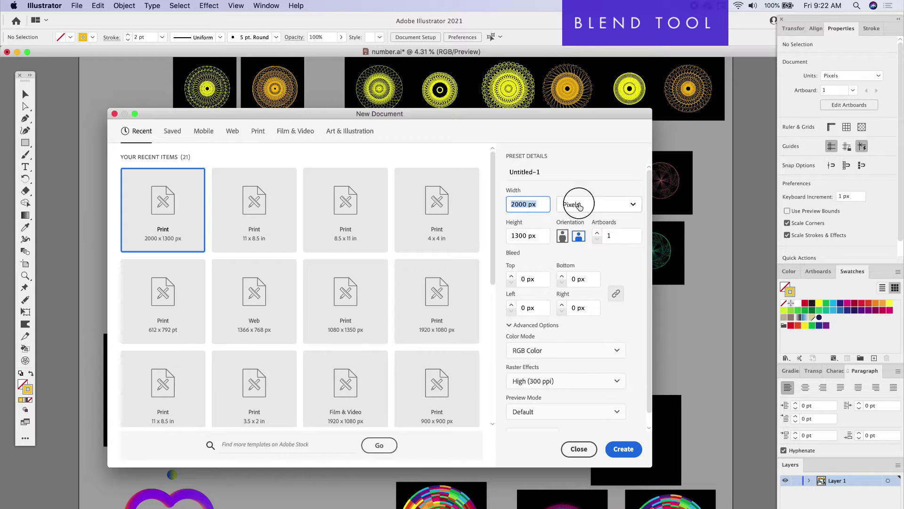
pyautogui.click(577, 204)
pyautogui.click(578, 203)
pyautogui.click(536, 213)
pyautogui.write('3000')
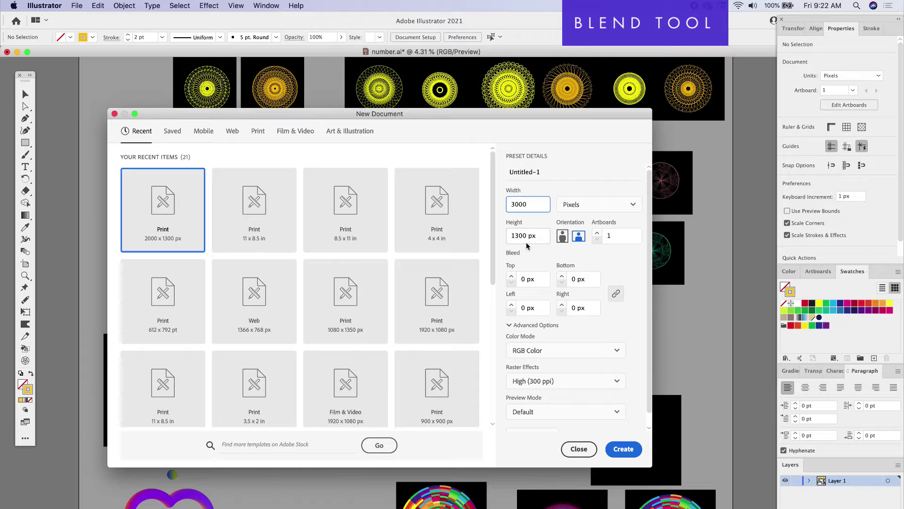
pyautogui.click(528, 238)
pyautogui.write('3000')
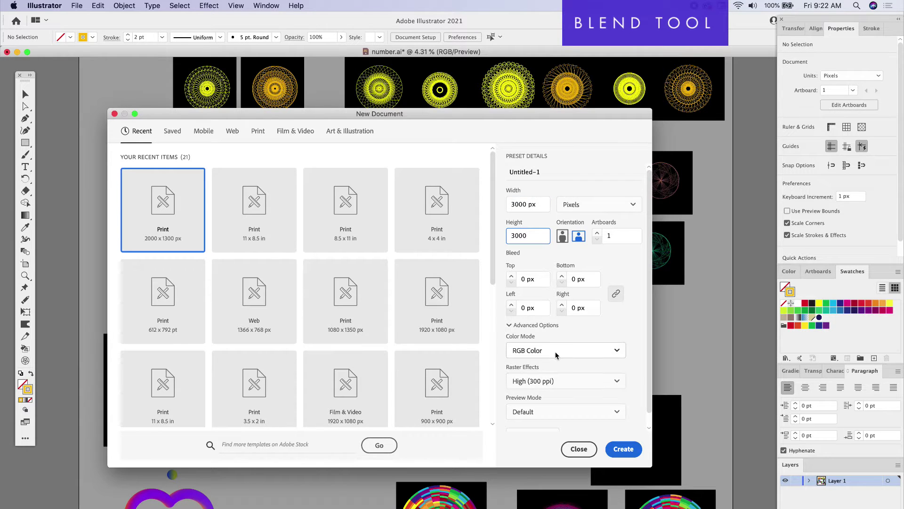
pyautogui.click(627, 451)
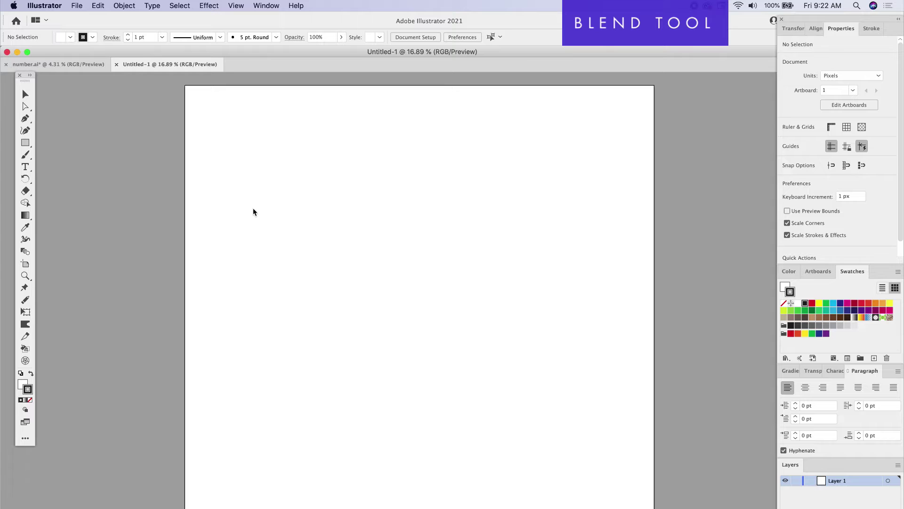
# Draw a circle near the artboard's top left with an 8 pt outline and no fill
pyautogui.click(27, 146)
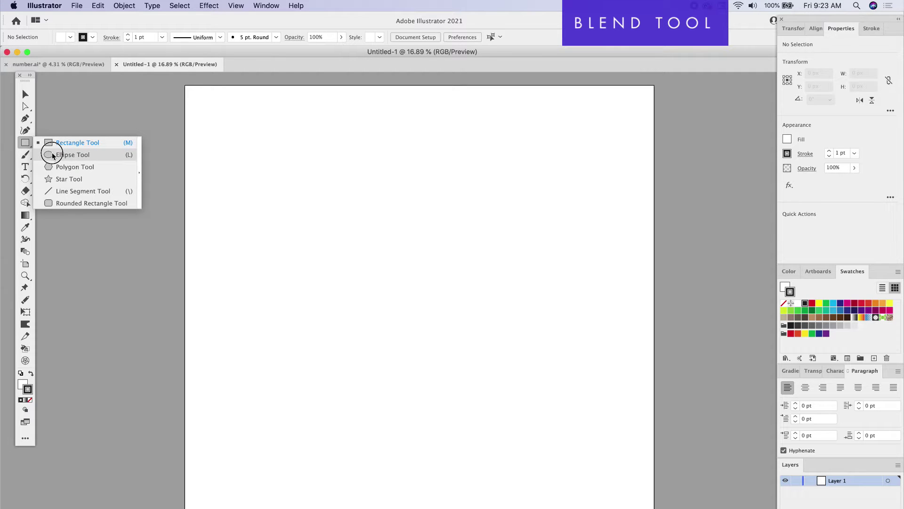
pyautogui.click(66, 154)
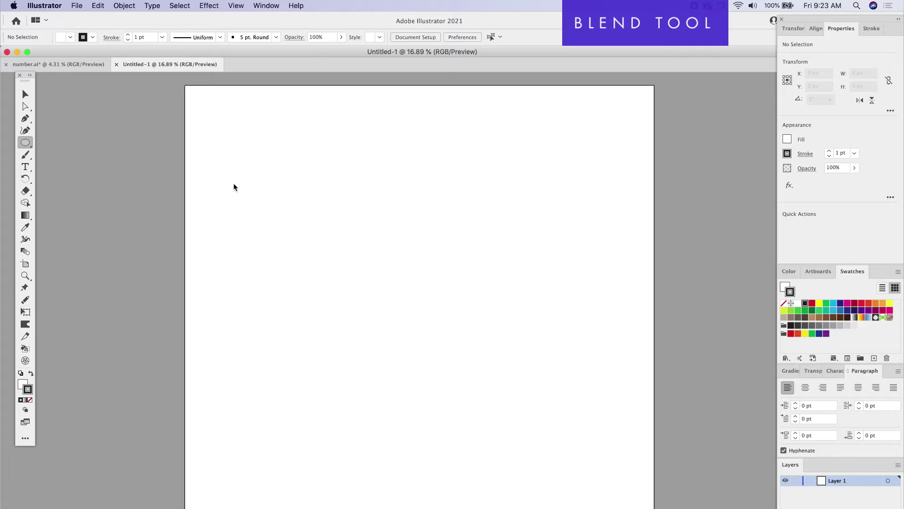
pyautogui.moveTo(234, 181); pyautogui.dragTo(324, 272)
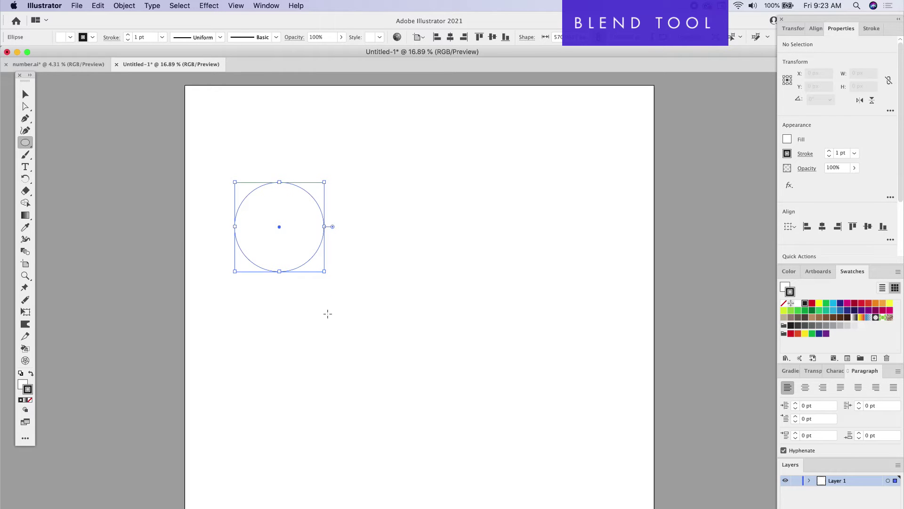
pyautogui.click(327, 314)
pyautogui.press('Escape')
pyautogui.press('v')
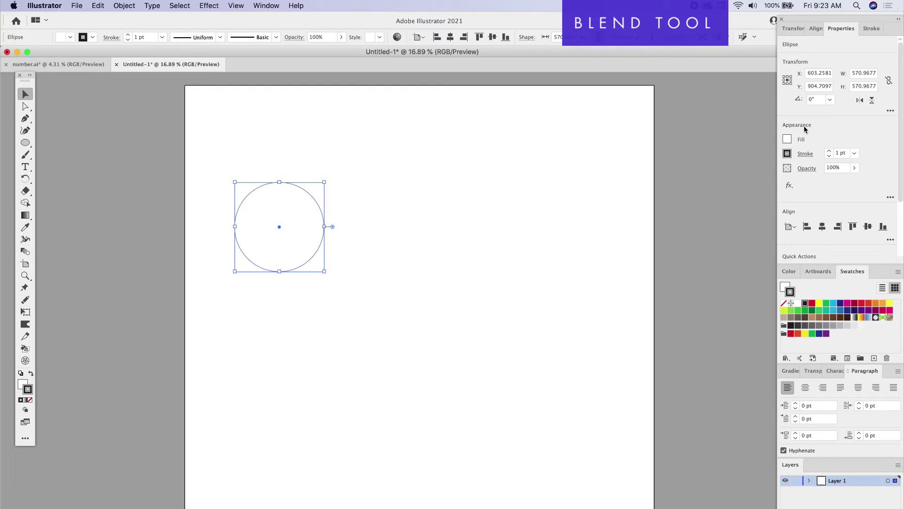
pyautogui.click(829, 151)
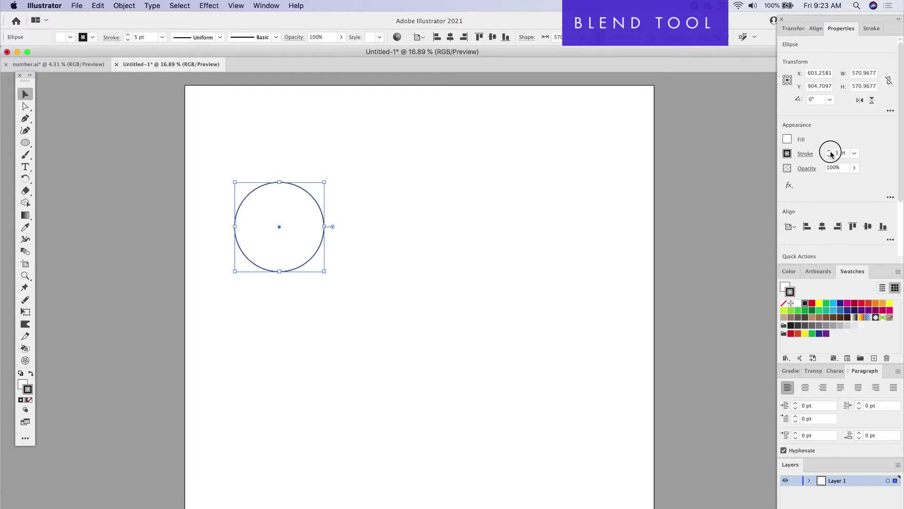
pyautogui.click(485, 163)
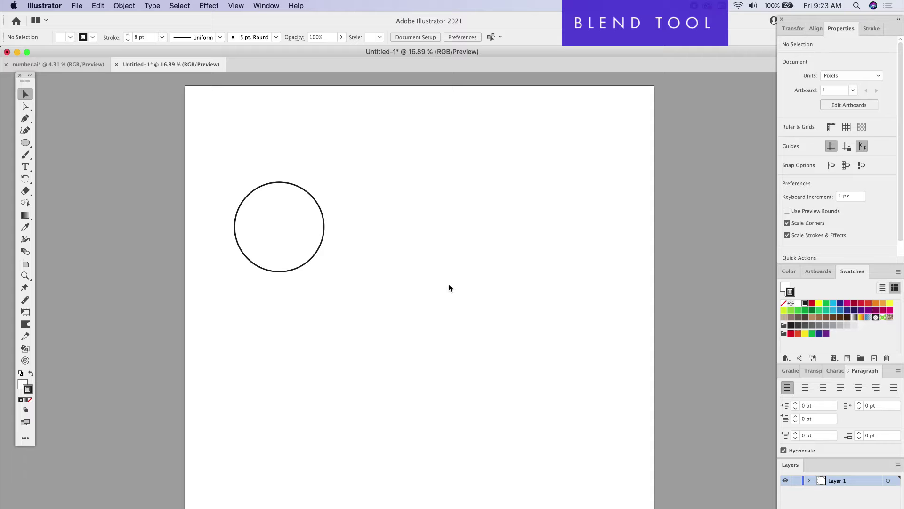
pyautogui.click(325, 221)
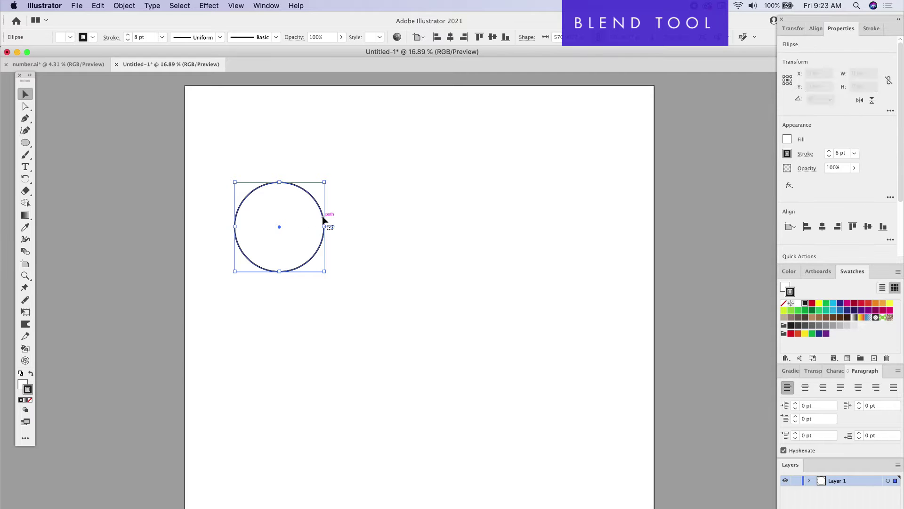
pyautogui.click(22, 384)
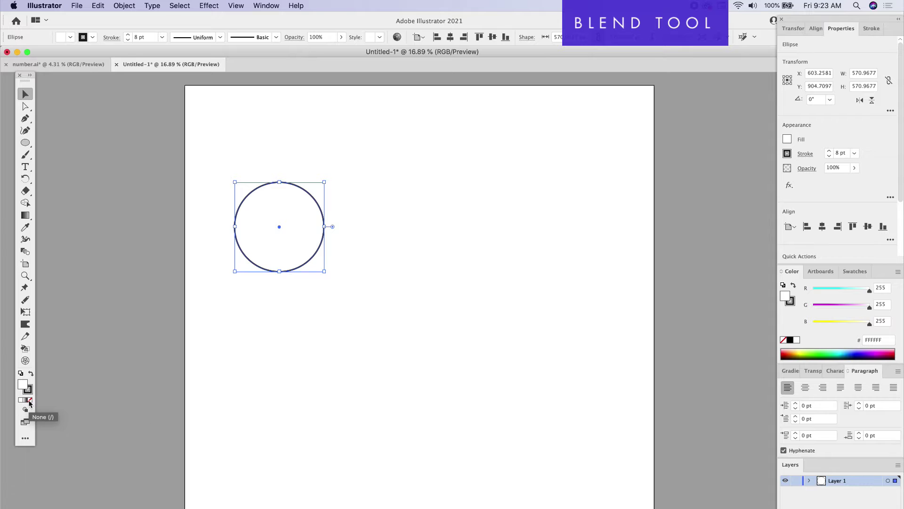
pyautogui.click(30, 401)
pyautogui.click(29, 390)
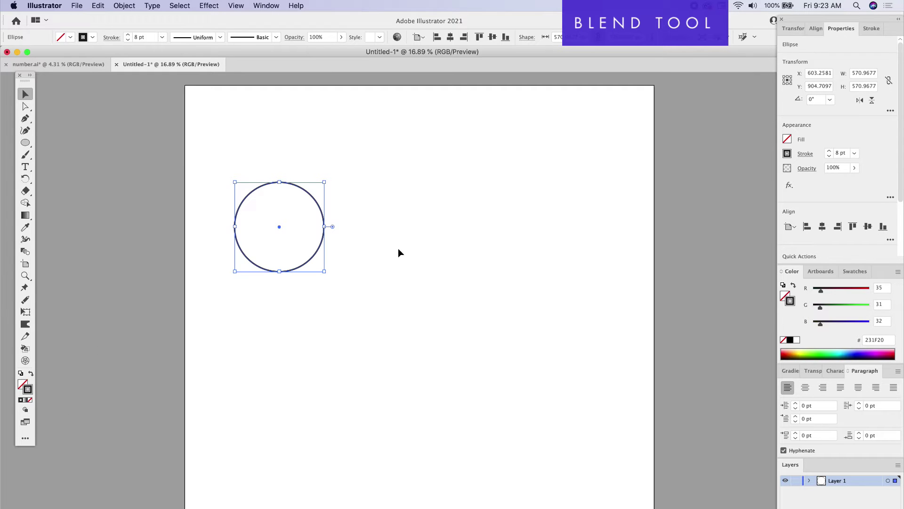
# Place a copy of the circle far to the right and select both circles
pyautogui.click(358, 198)
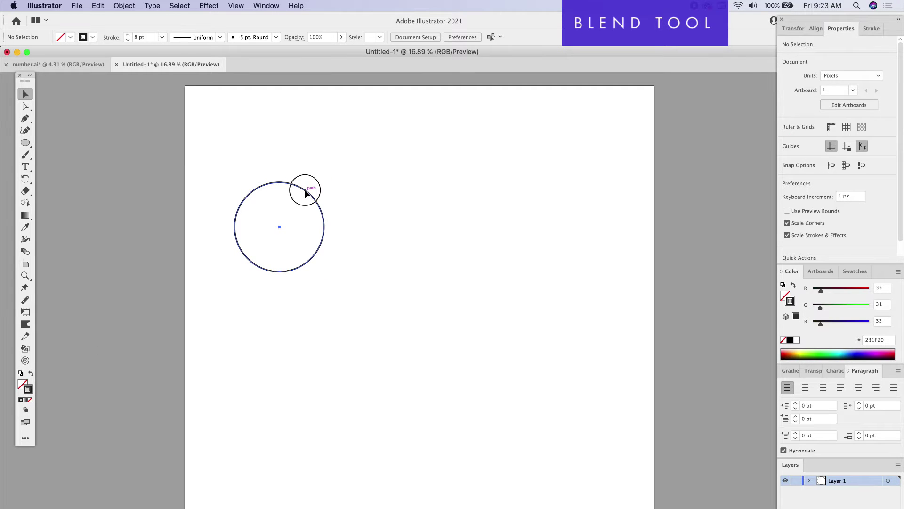
pyautogui.moveTo(305, 193); pyautogui.dragTo(569, 191)
pyautogui.press('super+a')
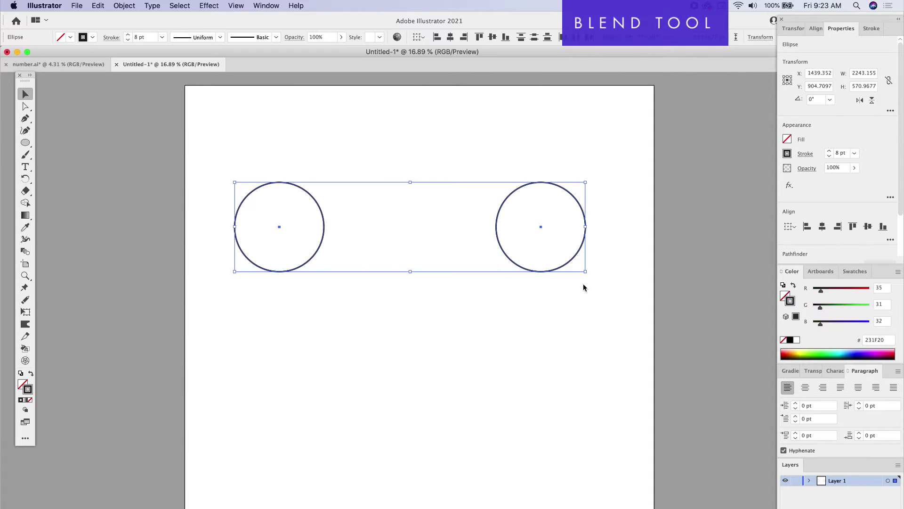
pyautogui.click(380, 253)
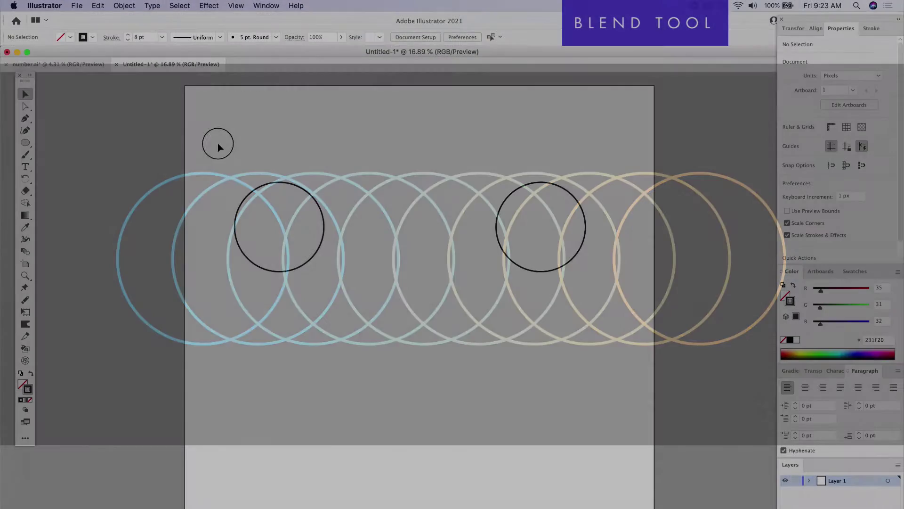
pyautogui.moveTo(216, 143); pyautogui.dragTo(593, 308)
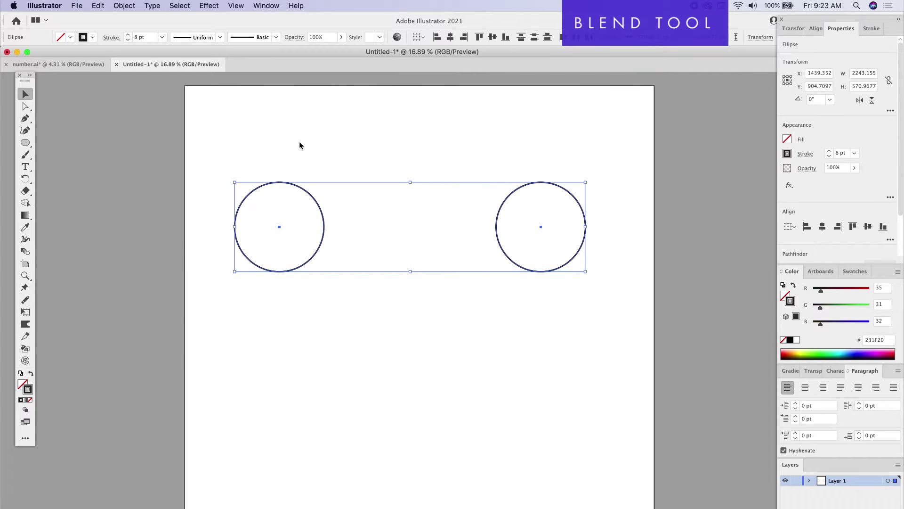
# In Object > Blend > Blend Options, choose Specified Steps with 8 steps and confirm
pyautogui.click(128, 7)
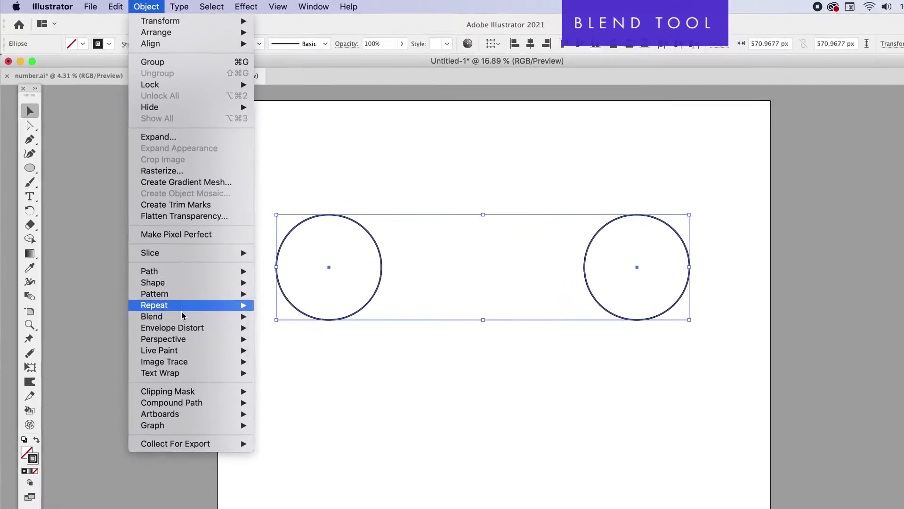
pyautogui.moveTo(157, 274)
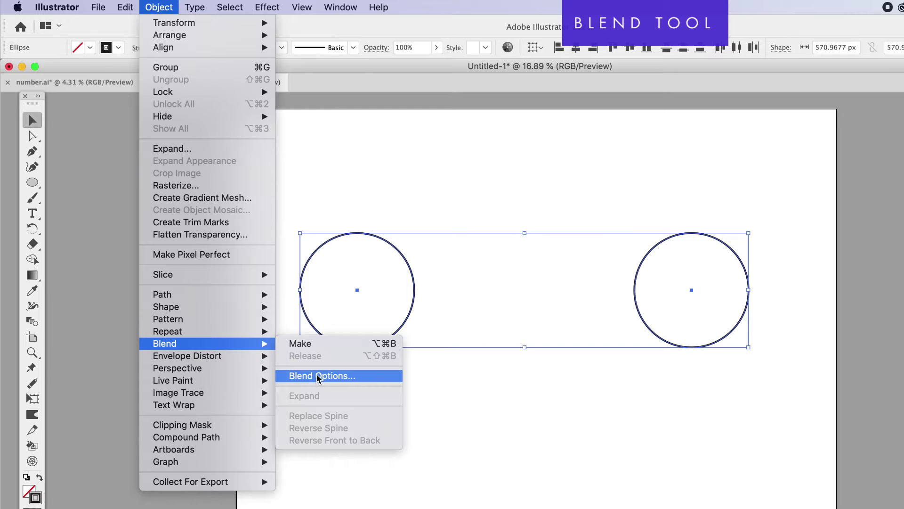
pyautogui.click(319, 375)
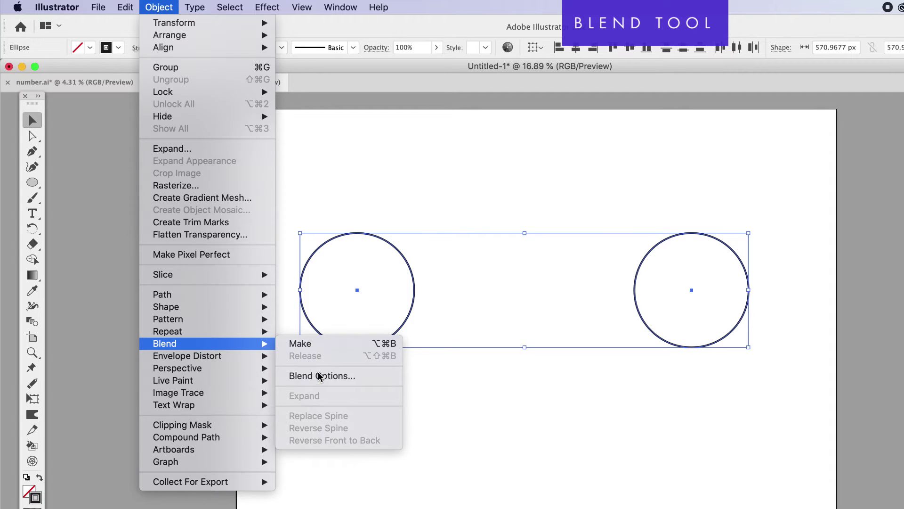
pyautogui.click(552, 326)
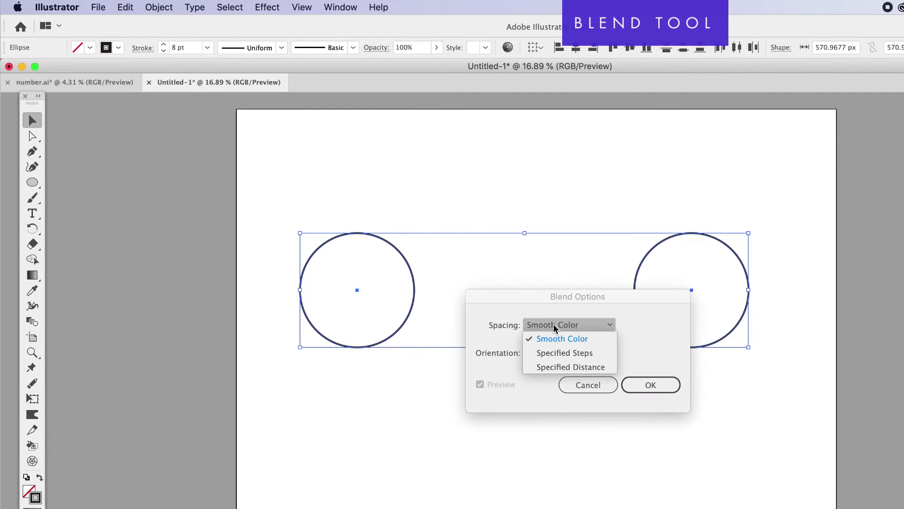
pyautogui.click(577, 352)
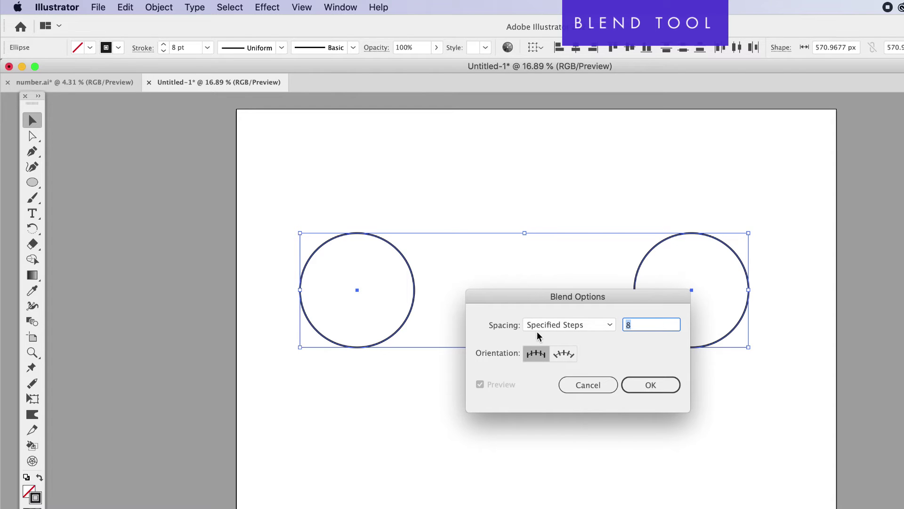
pyautogui.click(668, 386)
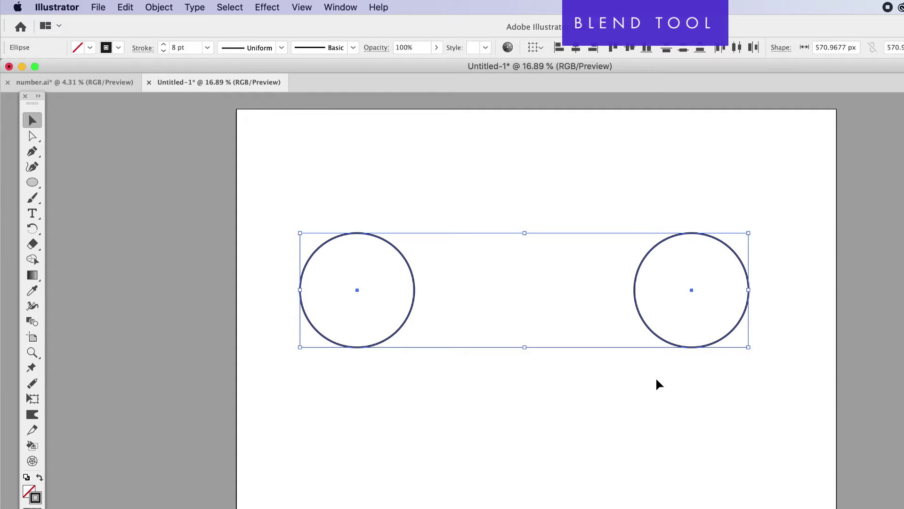
# Make a blend of the two circles and drag the resulting row up toward the artboard top
pyautogui.click(167, 7)
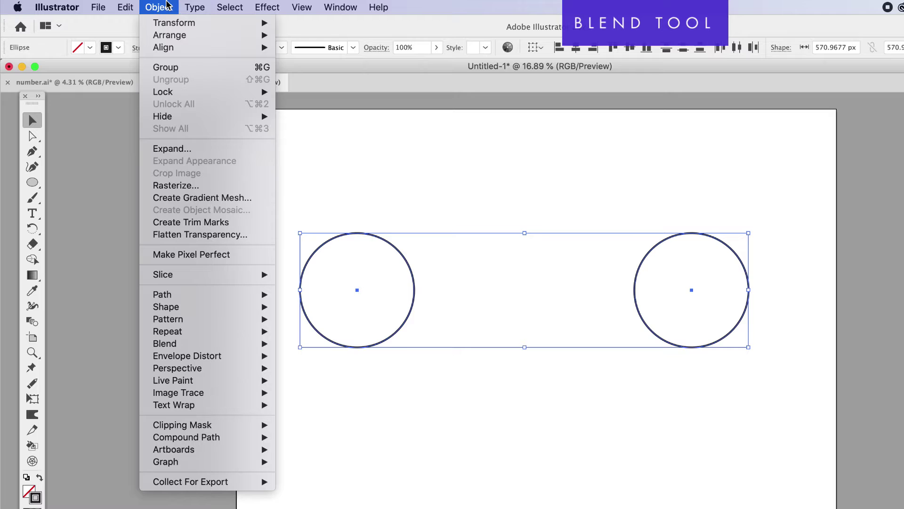
pyautogui.moveTo(236, 344)
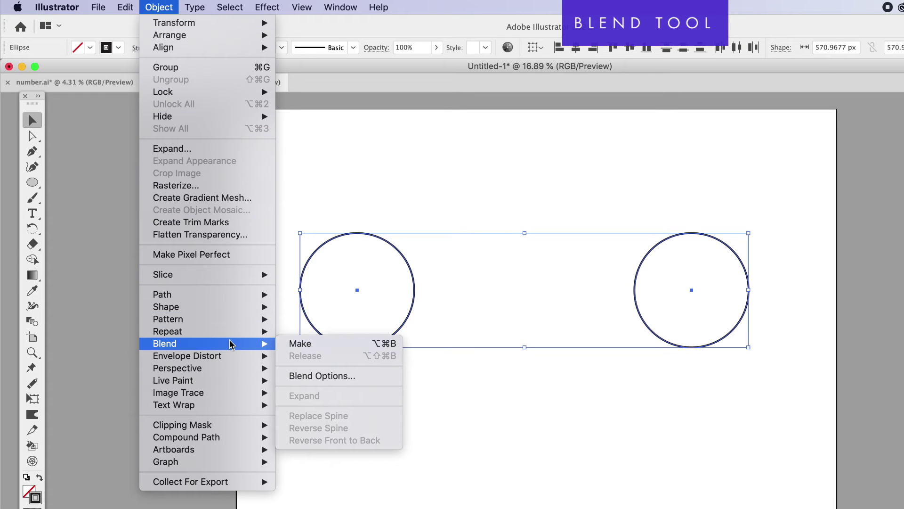
pyautogui.click(376, 344)
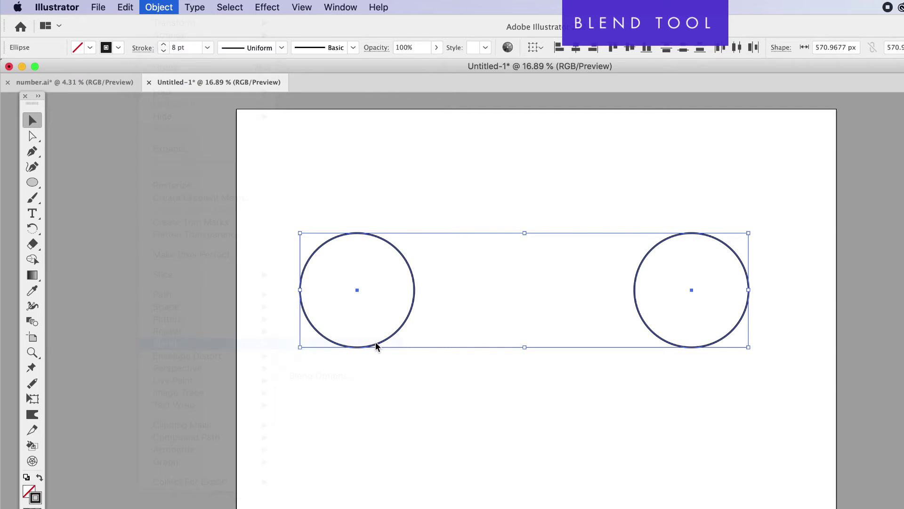
pyautogui.click(474, 393)
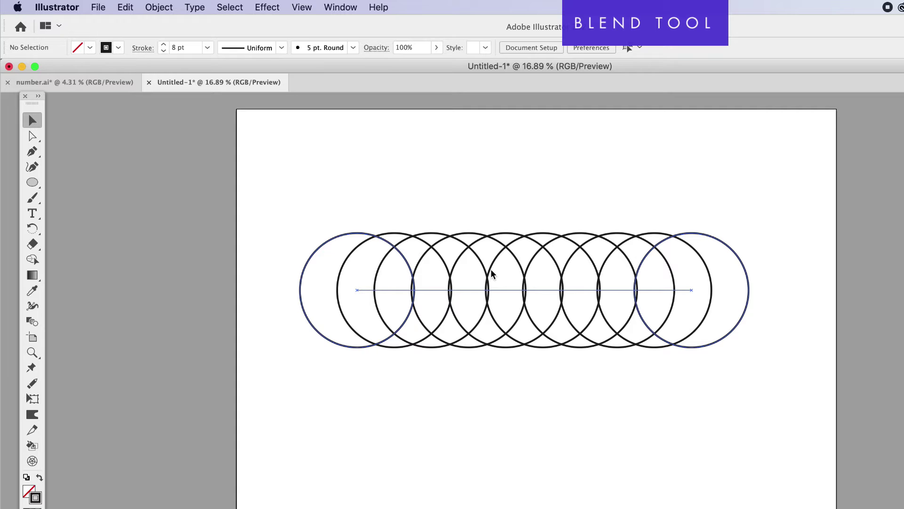
pyautogui.moveTo(492, 273); pyautogui.dragTo(491, 206)
pyautogui.click(486, 320)
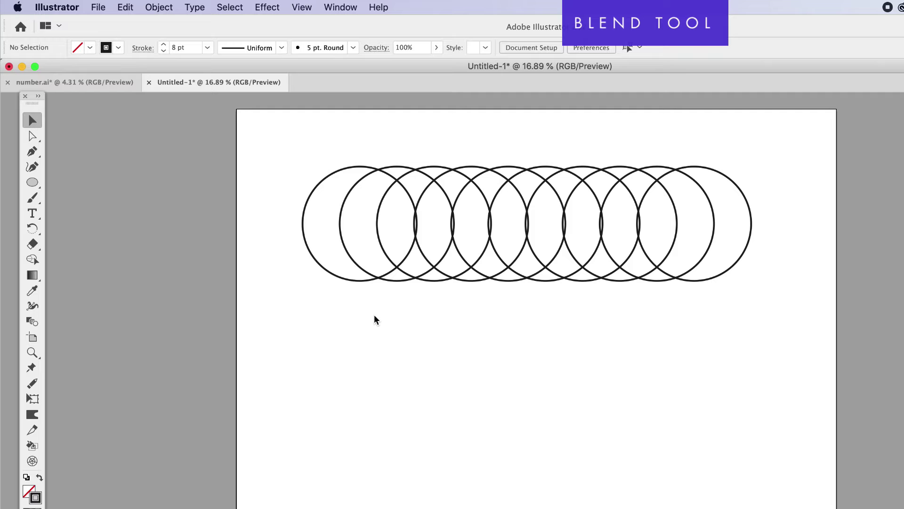
# Draw a circle below the row of circles and a square to its right
pyautogui.click(33, 181)
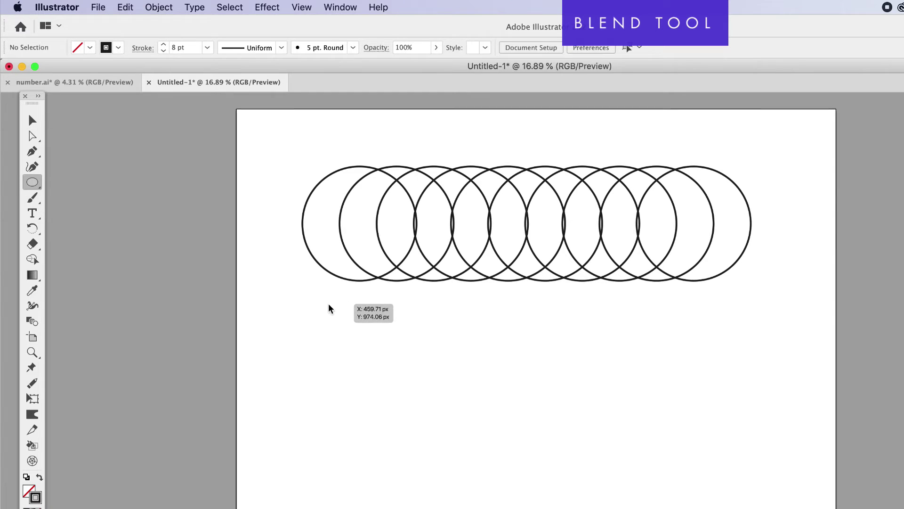
pyautogui.moveTo(318, 314); pyautogui.dragTo(424, 449)
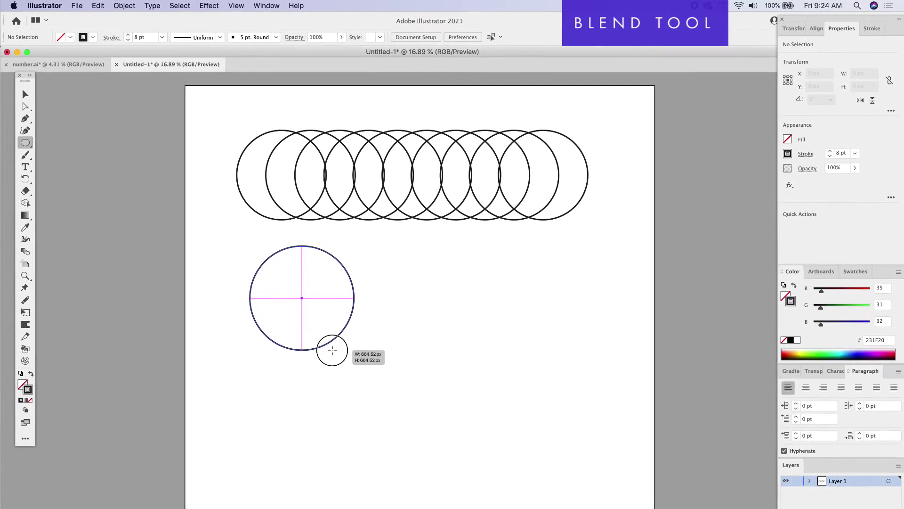
pyautogui.moveTo(333, 350); pyautogui.dragTo(332, 350)
pyautogui.press('v')
pyautogui.click(384, 342)
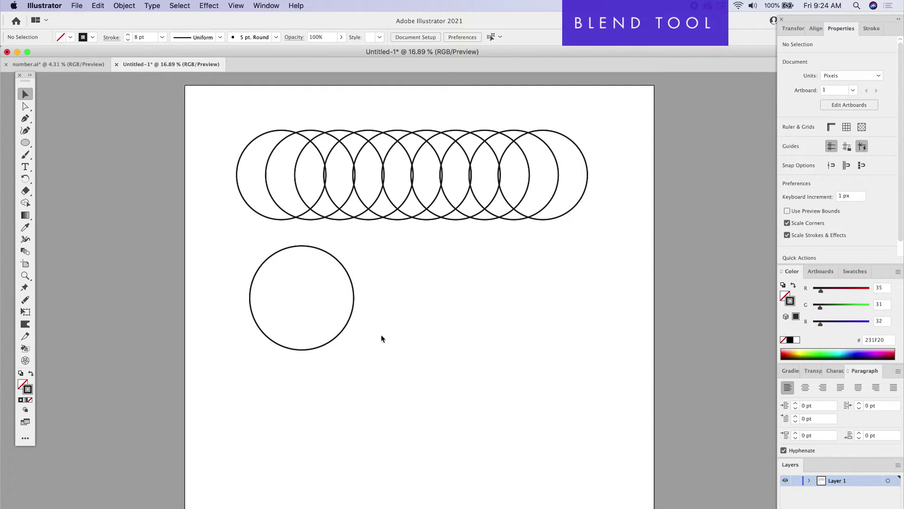
pyautogui.click(26, 142)
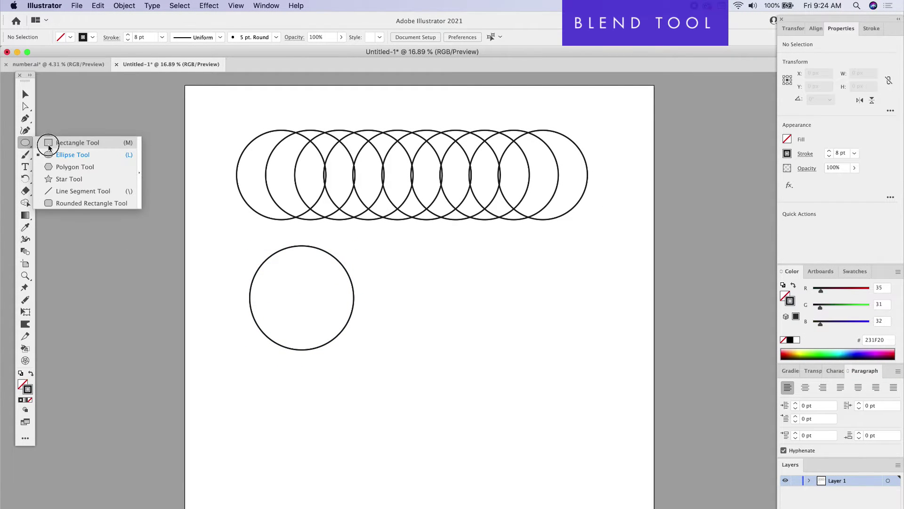
pyautogui.click(59, 143)
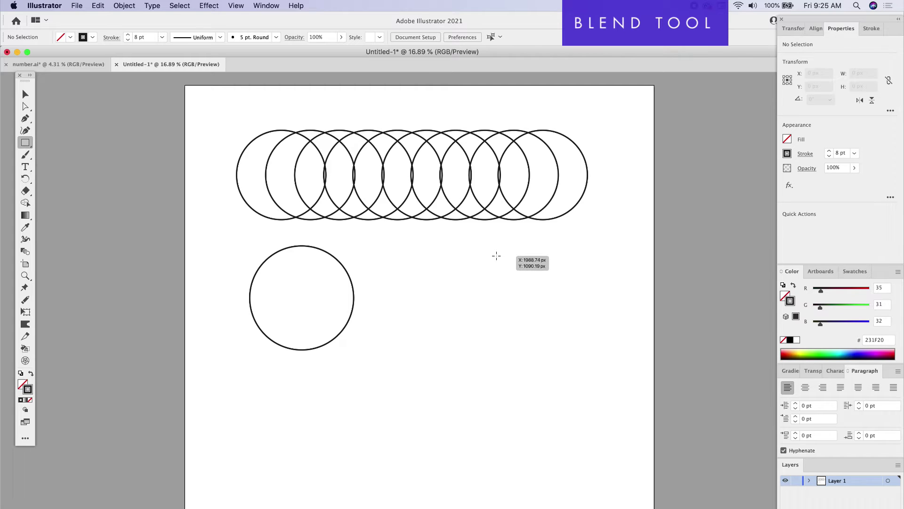
pyautogui.moveTo(496, 254); pyautogui.dragTo(593, 350)
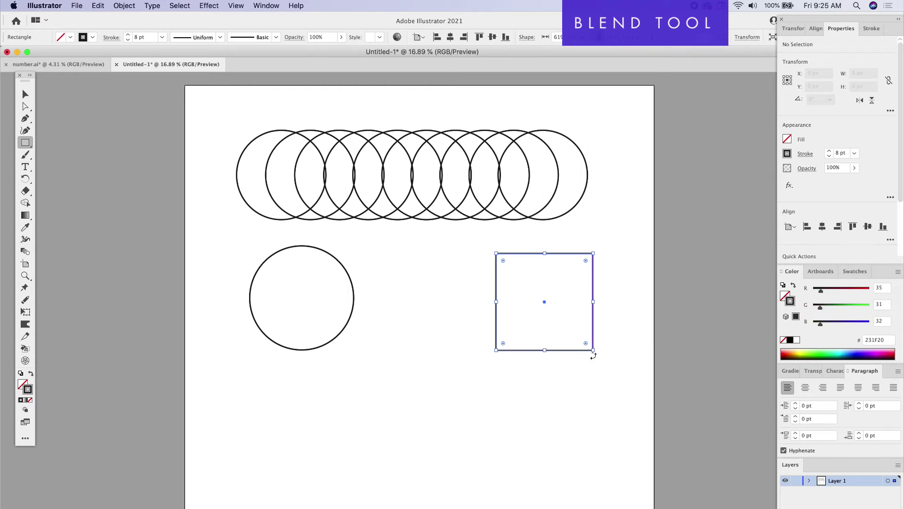
pyautogui.press('v')
pyautogui.click(538, 406)
# Select the circle and square together and blend them into intermediate shapes
pyautogui.moveTo(604, 401); pyautogui.dragTo(221, 262)
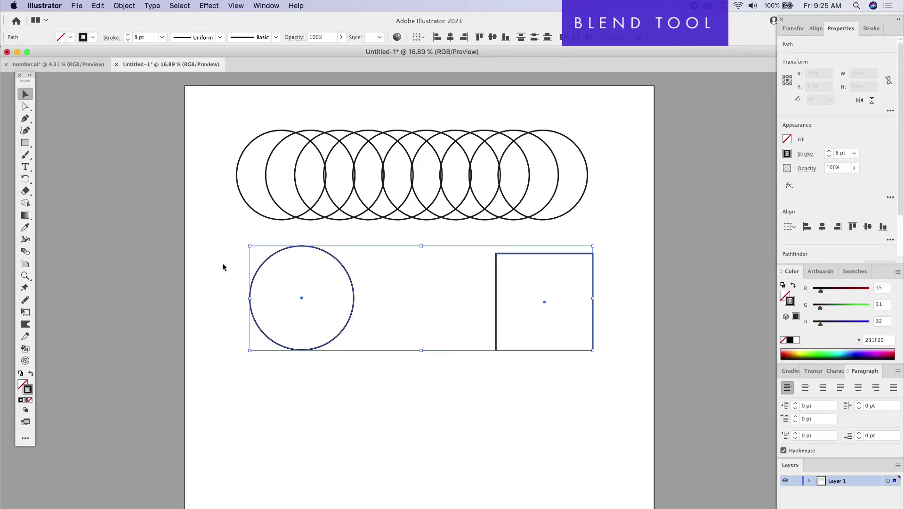
pyautogui.click(124, 5)
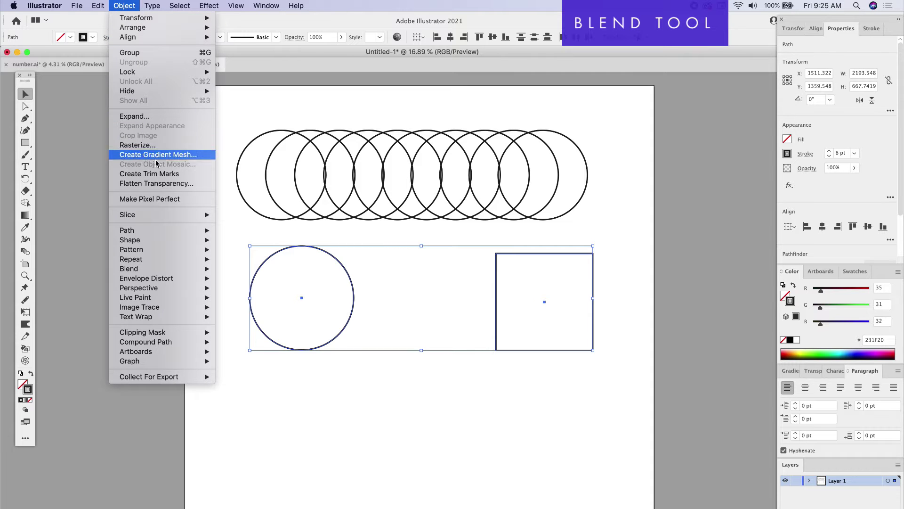
pyautogui.moveTo(177, 269)
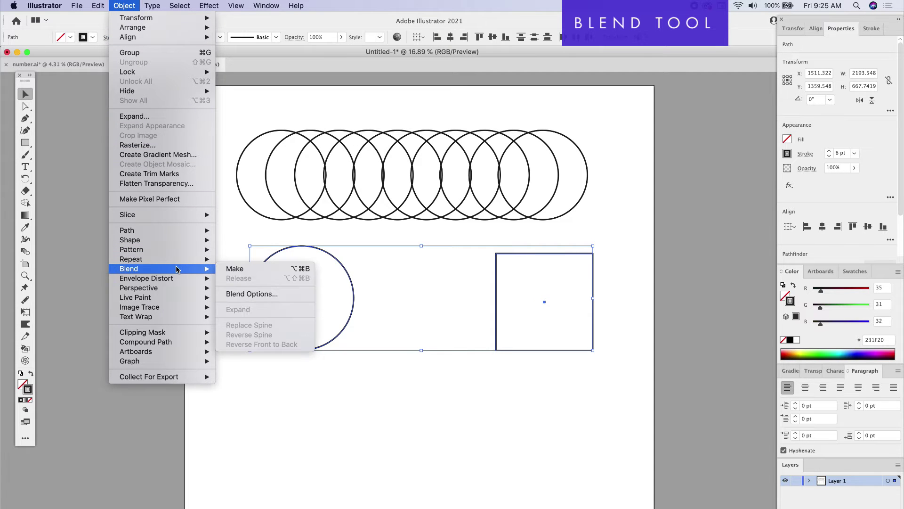
pyautogui.click(245, 270)
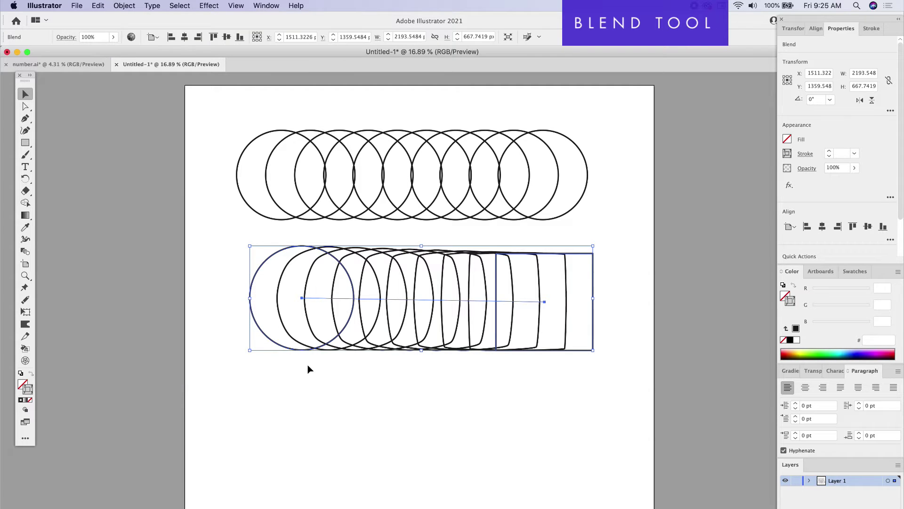
pyautogui.click(374, 399)
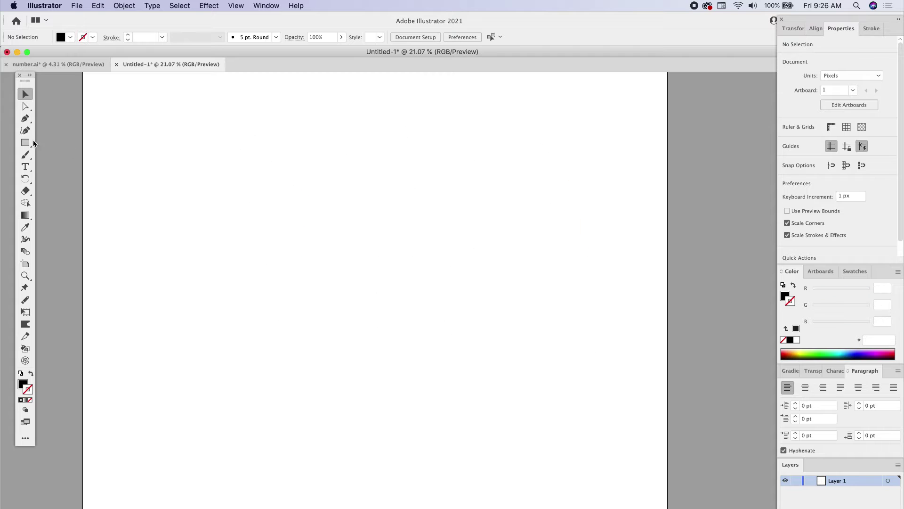
# Draw a large circle in the artboard centre as an unfilled 9 pt black outline
pyautogui.click(26, 143)
pyautogui.click(29, 144)
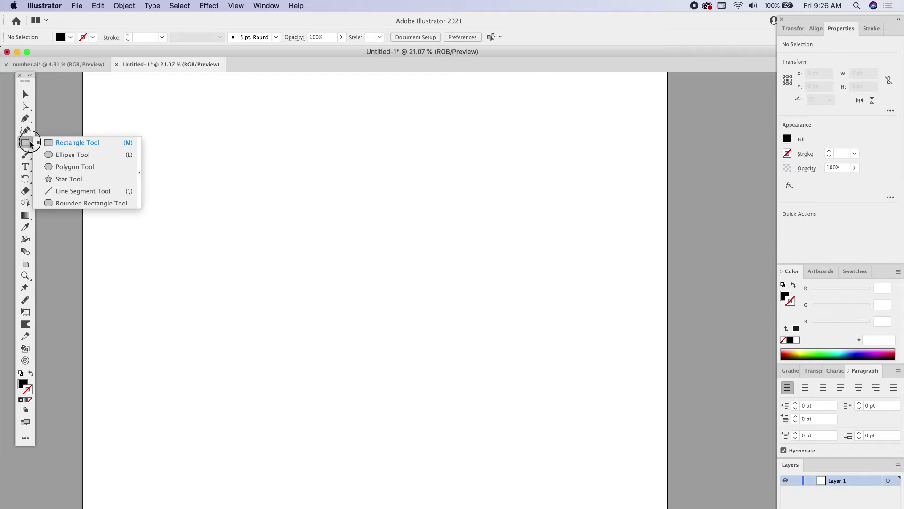
pyautogui.click(65, 156)
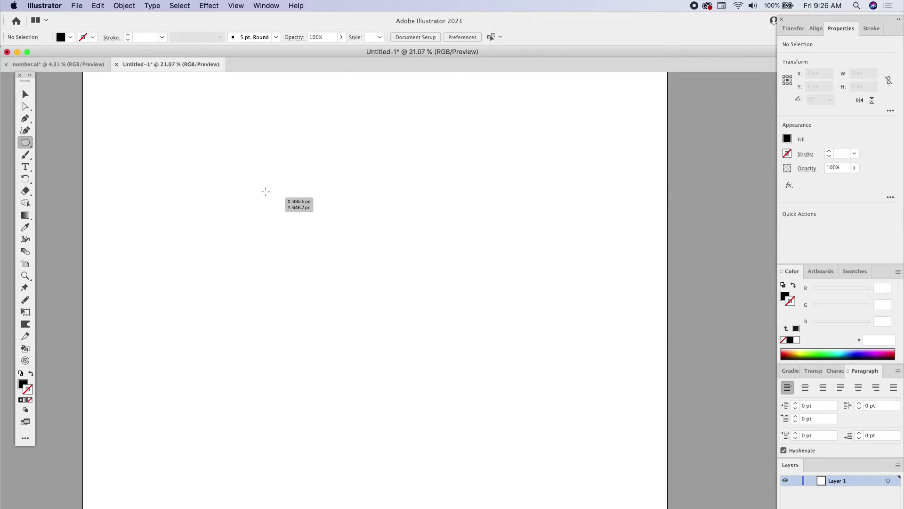
pyautogui.moveTo(238, 162); pyautogui.dragTo(547, 456)
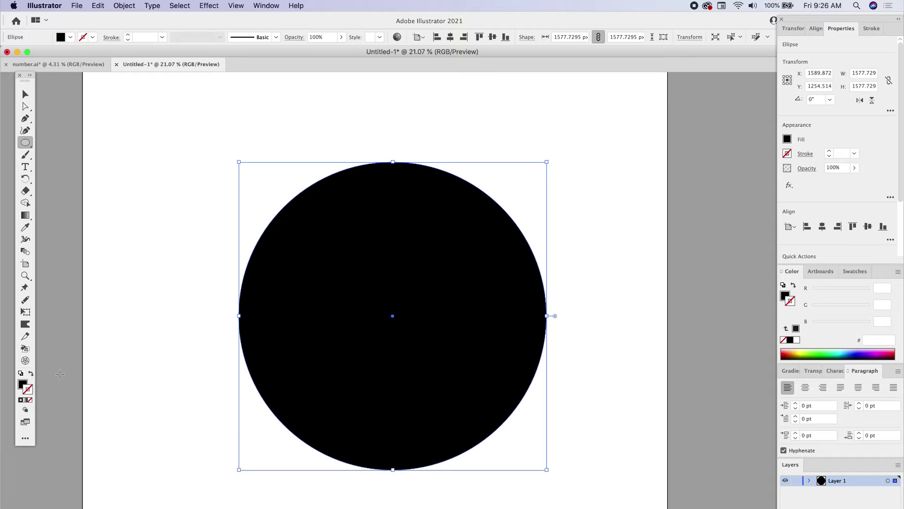
pyautogui.click(31, 374)
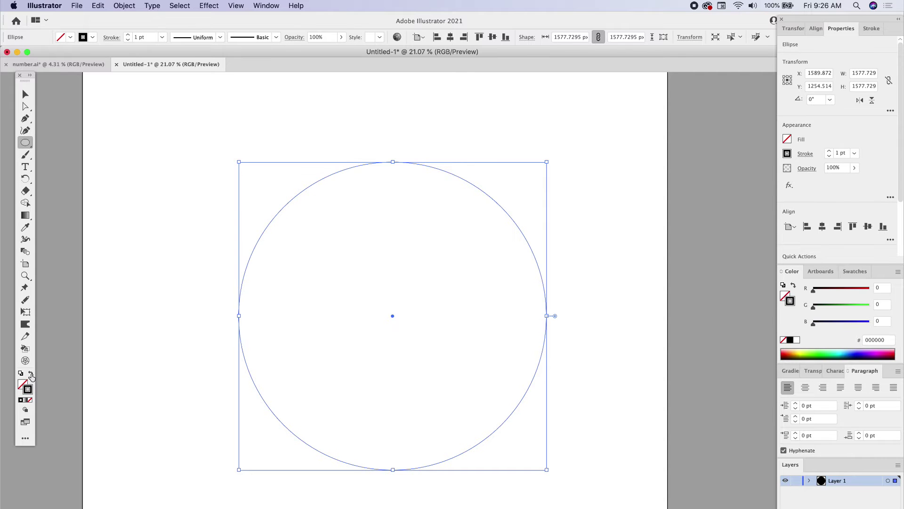
pyautogui.click(829, 151)
pyautogui.click(829, 151)
pyautogui.click(830, 151)
pyautogui.click(829, 151)
pyautogui.click(829, 151)
pyautogui.click(830, 151)
pyautogui.click(830, 151)
pyautogui.click(829, 150)
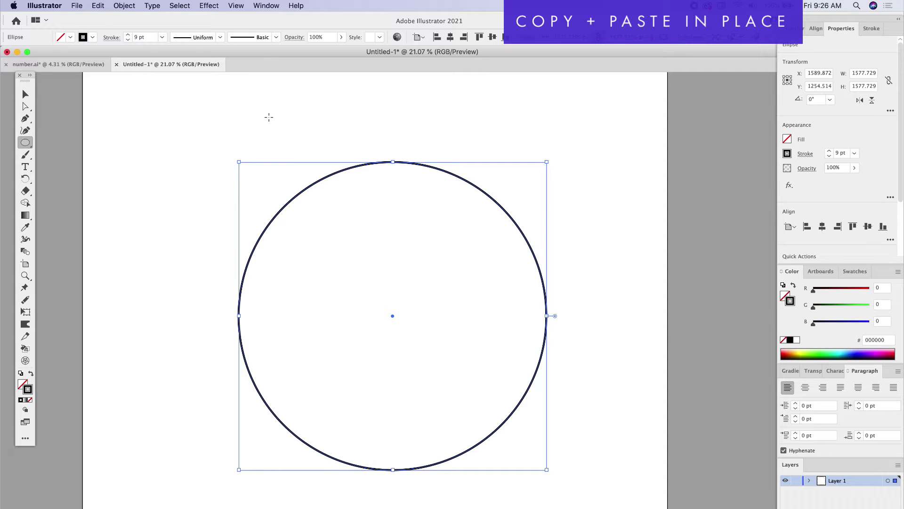
# Copy the circle and paste it in place directly on top of itself
pyautogui.click(116, 5)
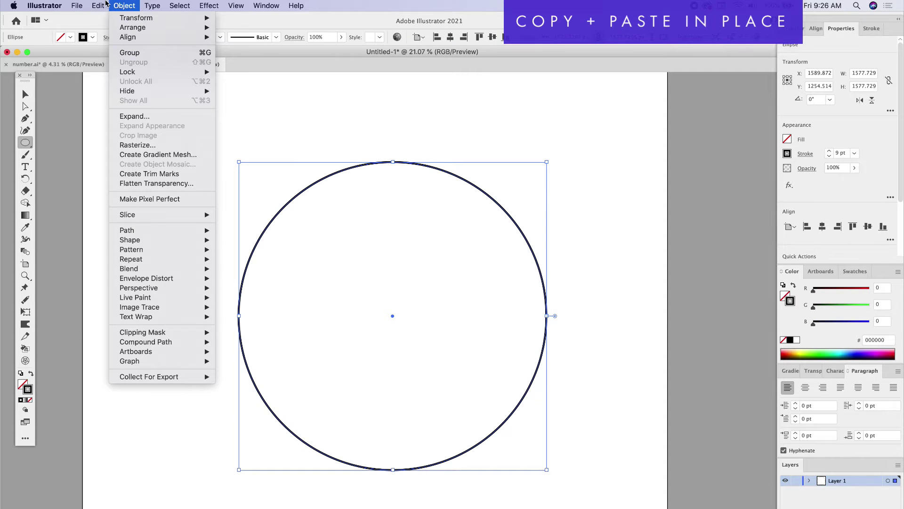
pyautogui.moveTo(99, 5)
pyautogui.click(109, 53)
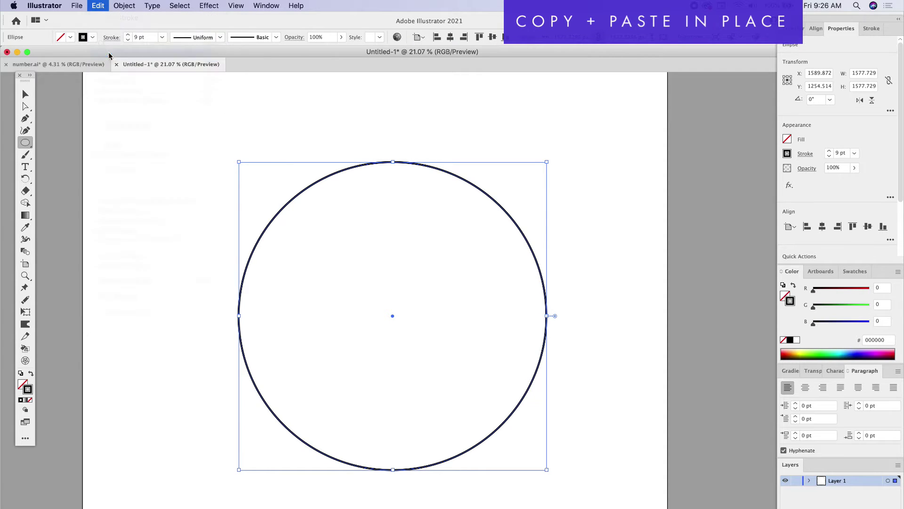
pyautogui.click(100, 5)
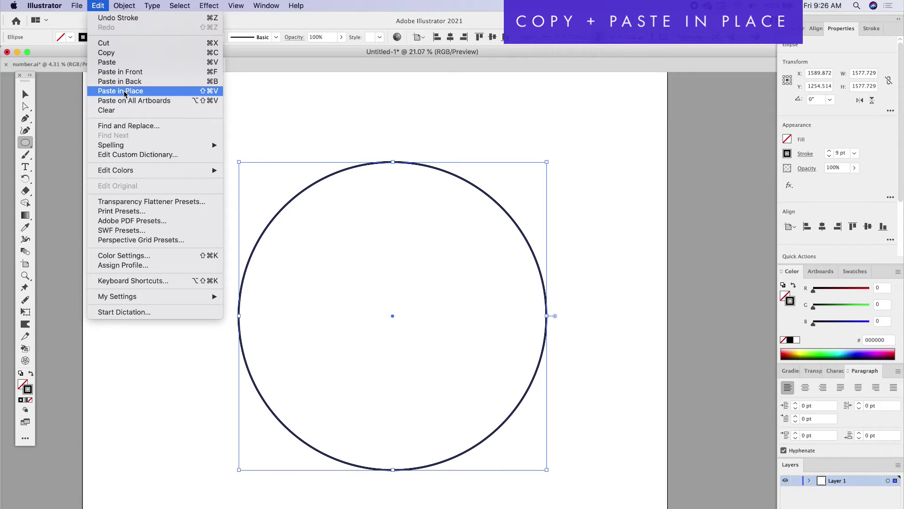
pyautogui.click(124, 92)
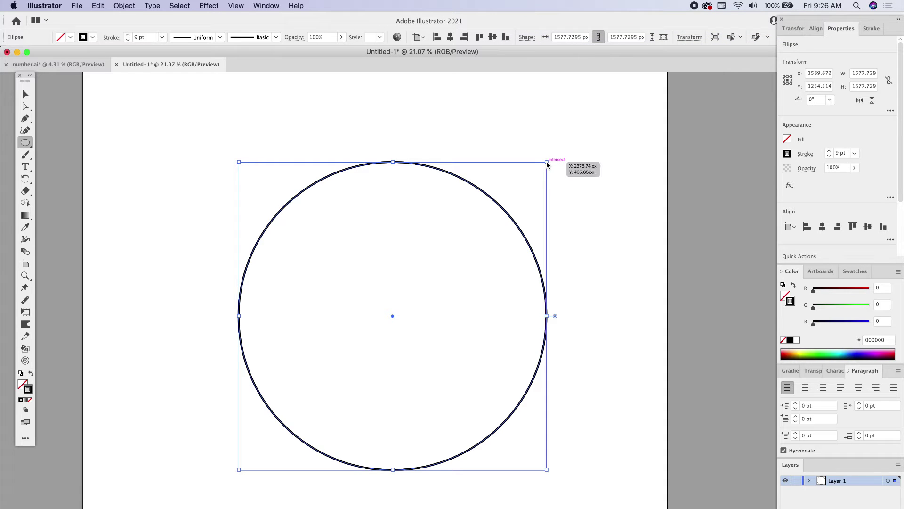
# Scale the copy down around its centre to about 1054 px wide inside the original
pyautogui.moveTo(547, 164)
pyautogui.mouseDown()
pyautogui.moveTo(385, 309)
pyautogui.moveTo(341, 362)
pyautogui.moveTo(350, 359)
pyautogui.mouseUp()
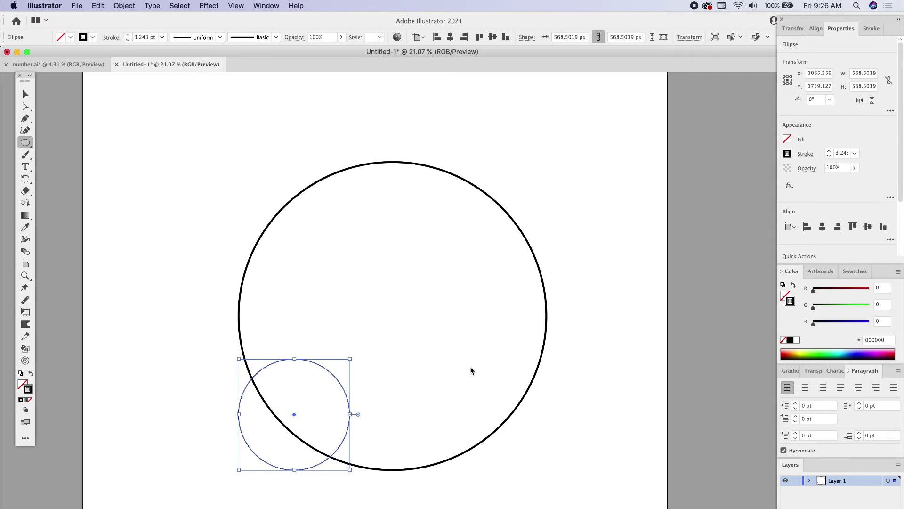
pyautogui.press('super+z')
pyautogui.moveTo(546, 162); pyautogui.dragTo(359, 356)
pyautogui.press('super+z')
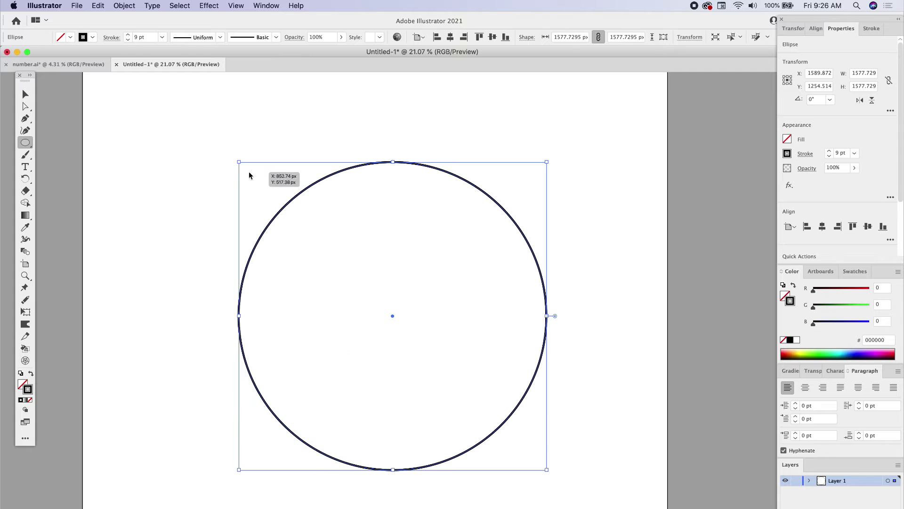
pyautogui.moveTo(238, 162); pyautogui.dragTo(410, 329)
pyautogui.press('super+z')
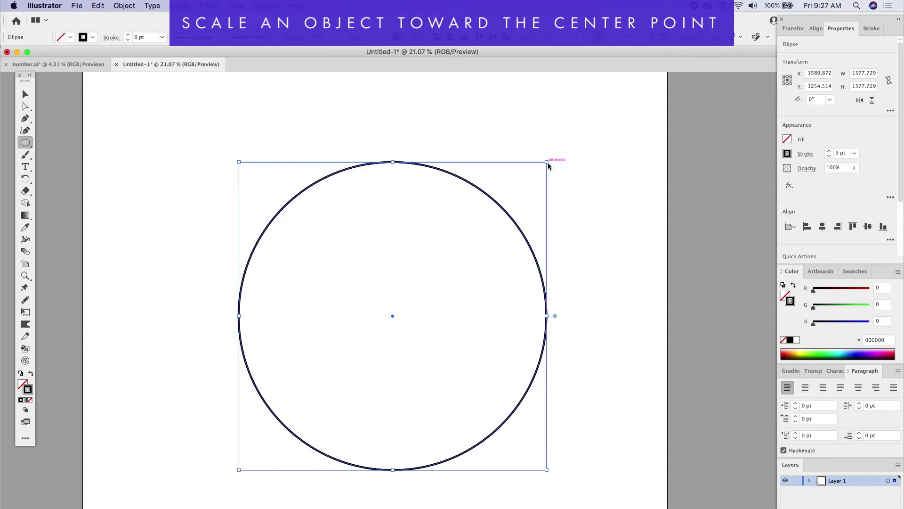
pyautogui.moveTo(547, 162); pyautogui.dragTo(547, 162)
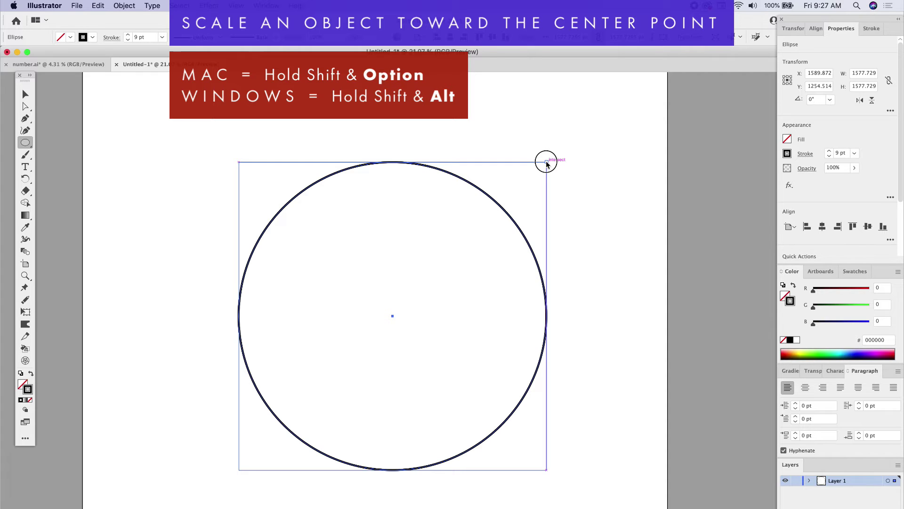
pyautogui.moveTo(547, 163); pyautogui.dragTo(494, 205)
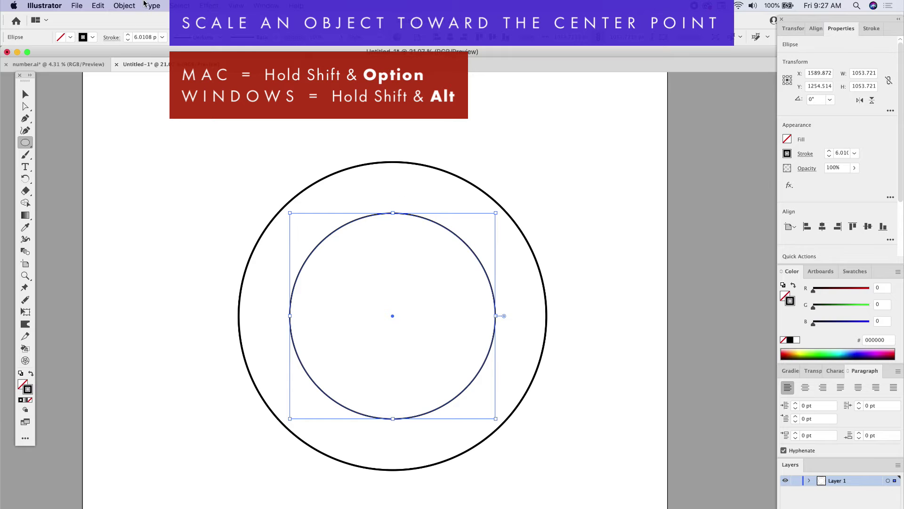
# Paste a copy of the inner circle in place and shrink it from the centre to about 428 px
pyautogui.click(127, 5)
pyautogui.moveTo(98, 5)
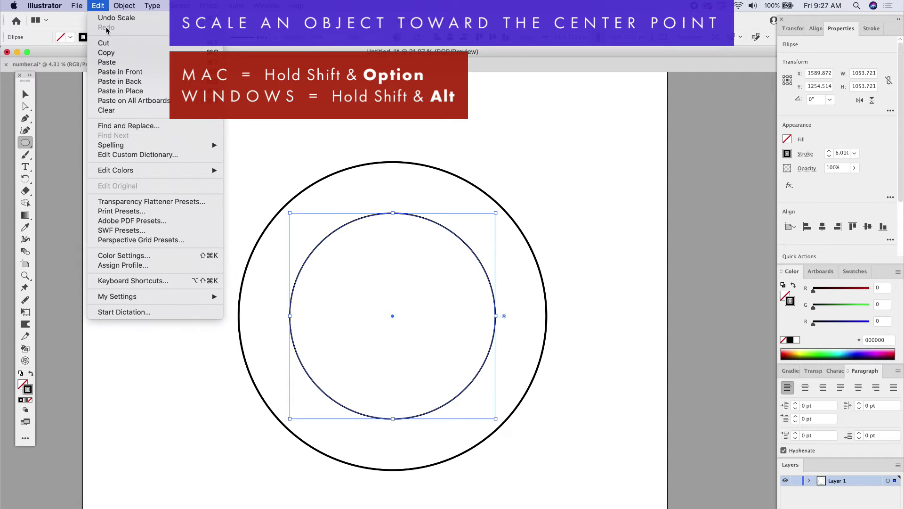
pyautogui.click(108, 53)
pyautogui.click(98, 5)
pyautogui.click(120, 90)
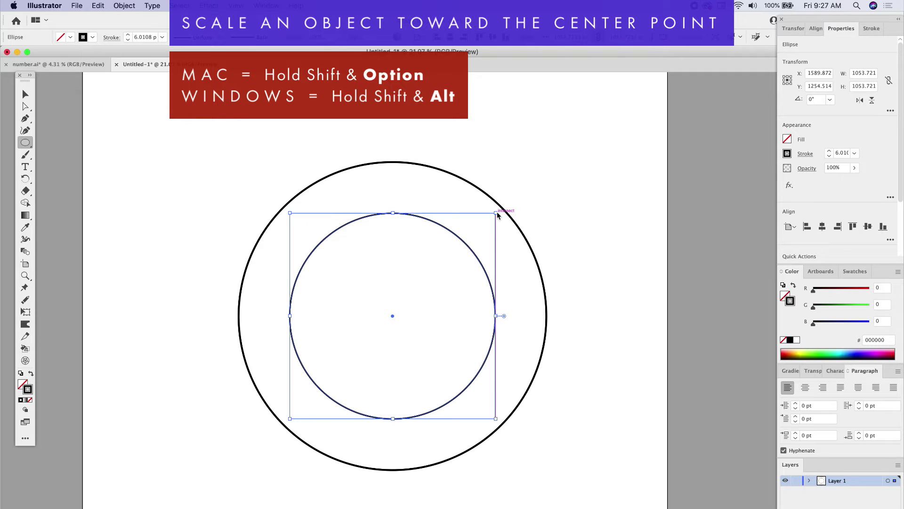
pyautogui.moveTo(496, 213); pyautogui.dragTo(457, 274)
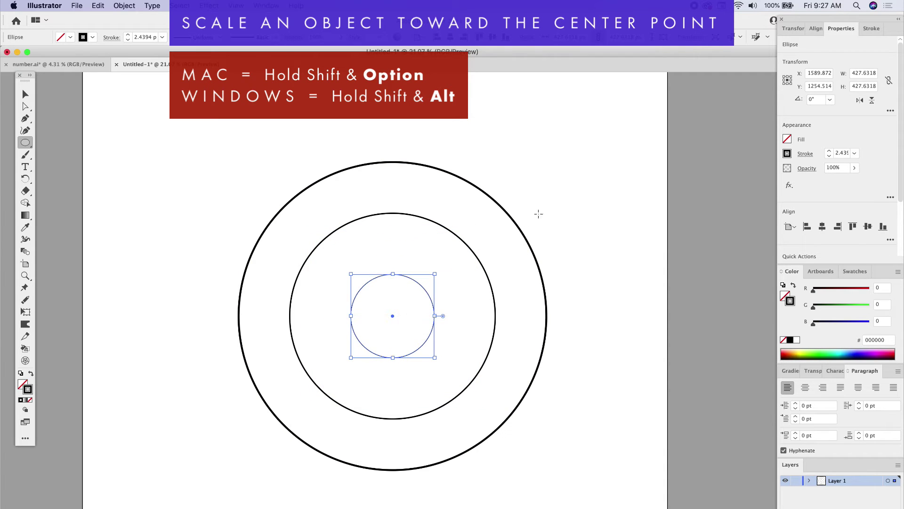
# Marquee-select all three concentric circles
pyautogui.click(570, 198)
pyautogui.press('Escape')
pyautogui.press('v')
pyautogui.click(160, 188)
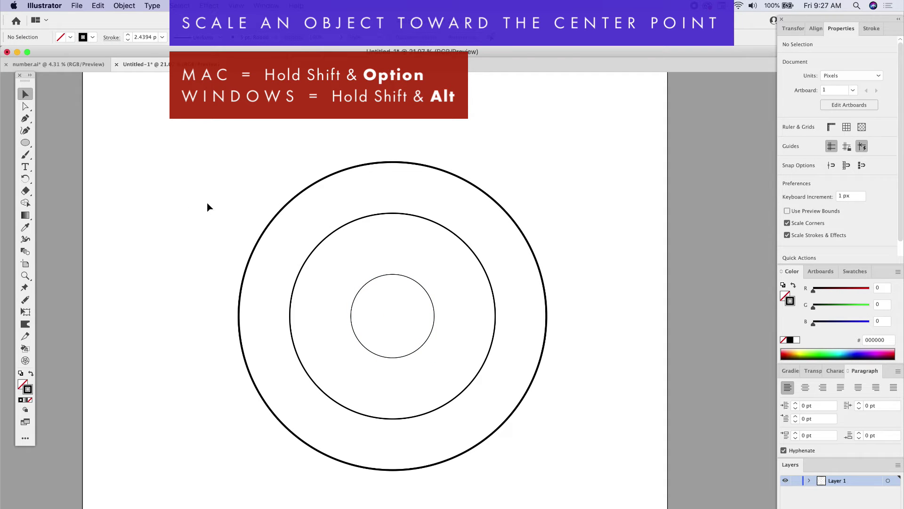
pyautogui.moveTo(208, 203); pyautogui.dragTo(504, 375)
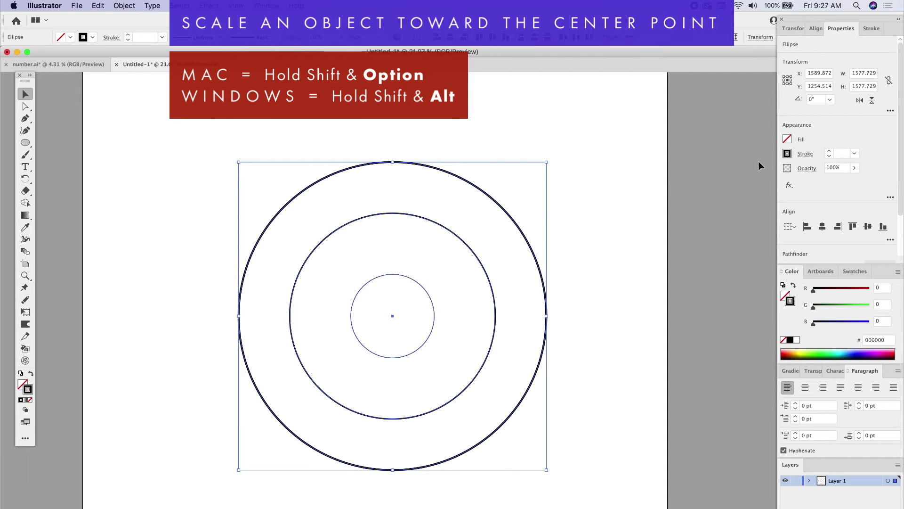
# Set the three circles' stroke weight to 13 pt
pyautogui.click(829, 150)
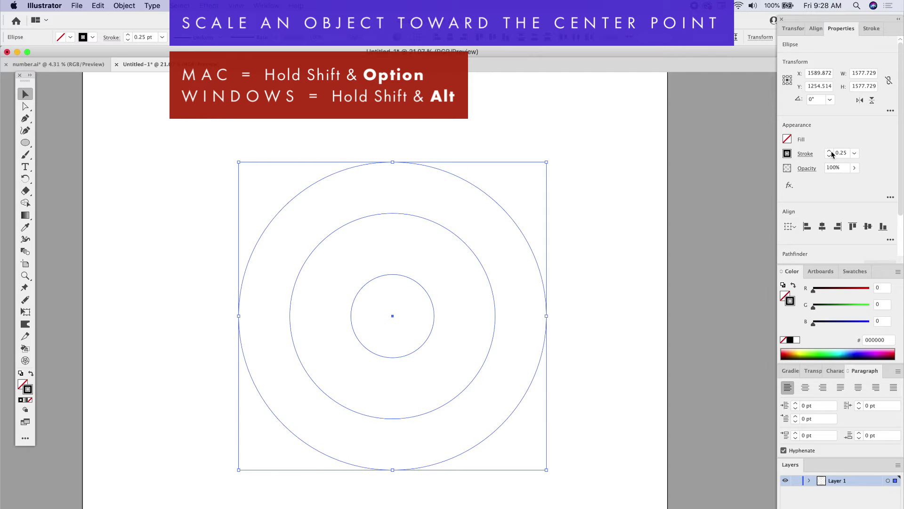
pyautogui.click(829, 151)
pyautogui.click(829, 151)
pyautogui.click(829, 151)
pyautogui.click(829, 151)
pyautogui.click(829, 151)
pyautogui.click(829, 151)
pyautogui.click(829, 151)
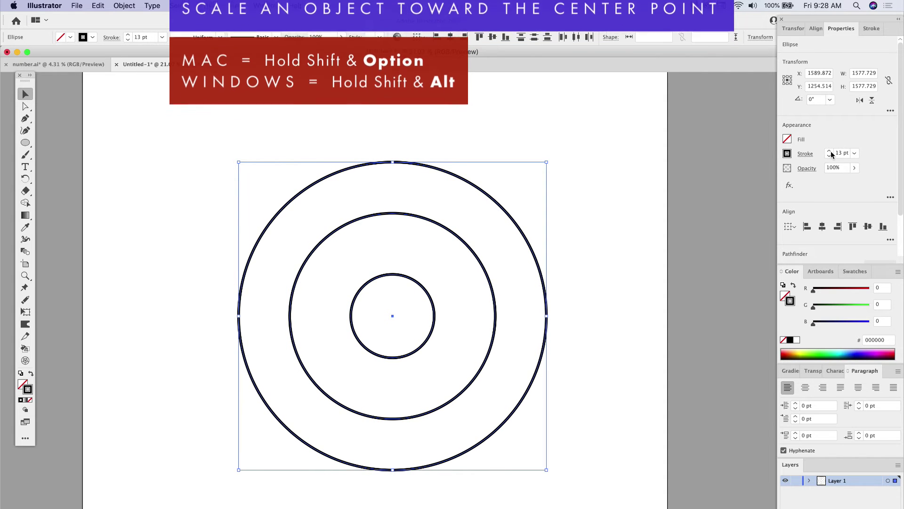
# Select all three circles and blend them into many concentric rings
pyautogui.click(363, 180)
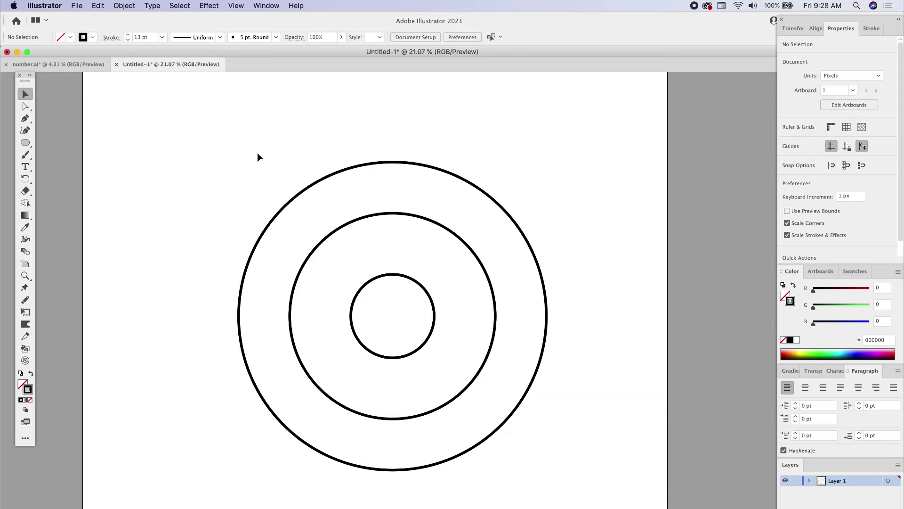
pyautogui.moveTo(241, 127); pyautogui.dragTo(595, 493)
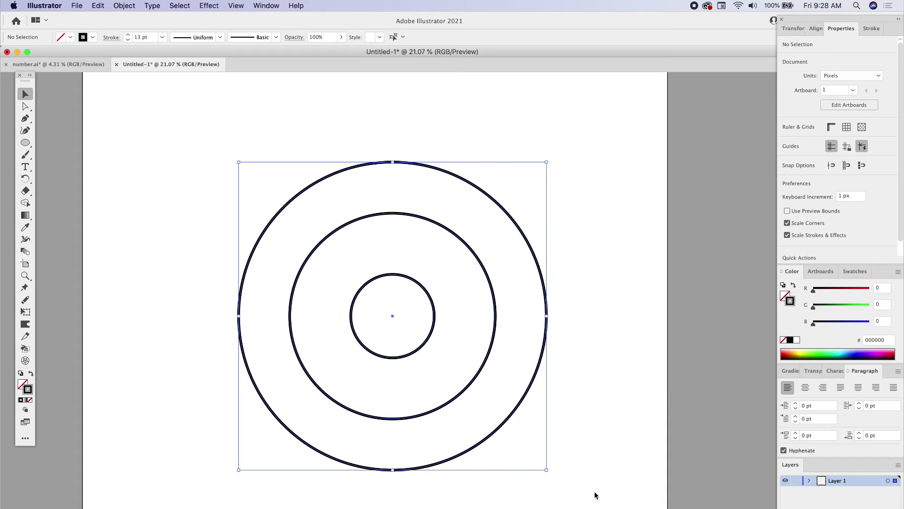
pyautogui.moveTo(175, 126); pyautogui.dragTo(602, 500)
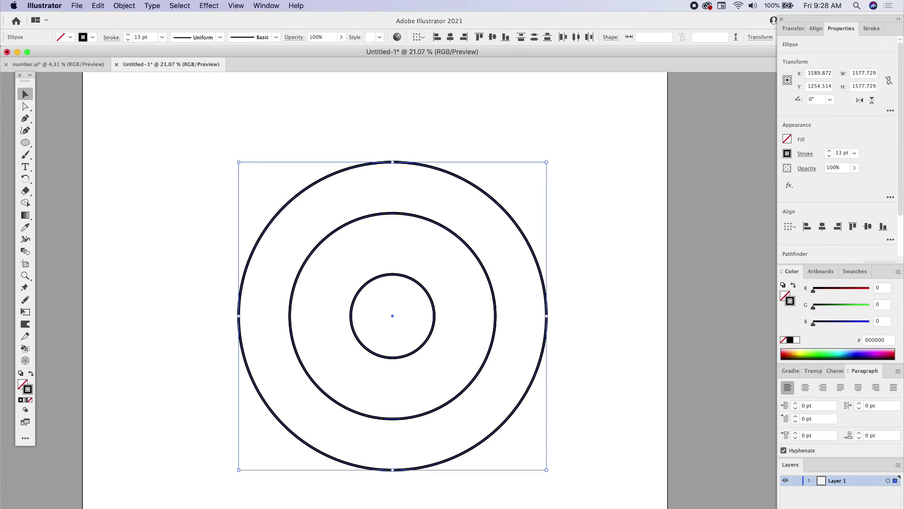
pyautogui.click(123, 5)
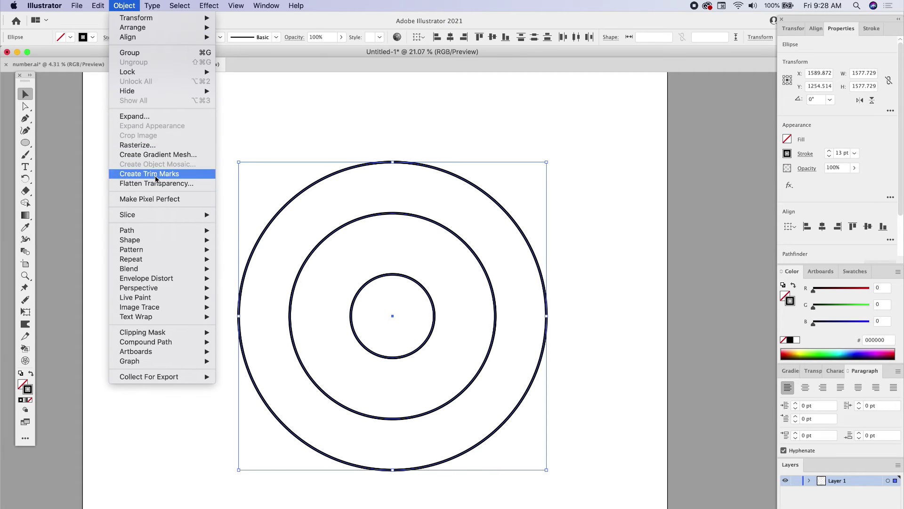
pyautogui.moveTo(172, 270)
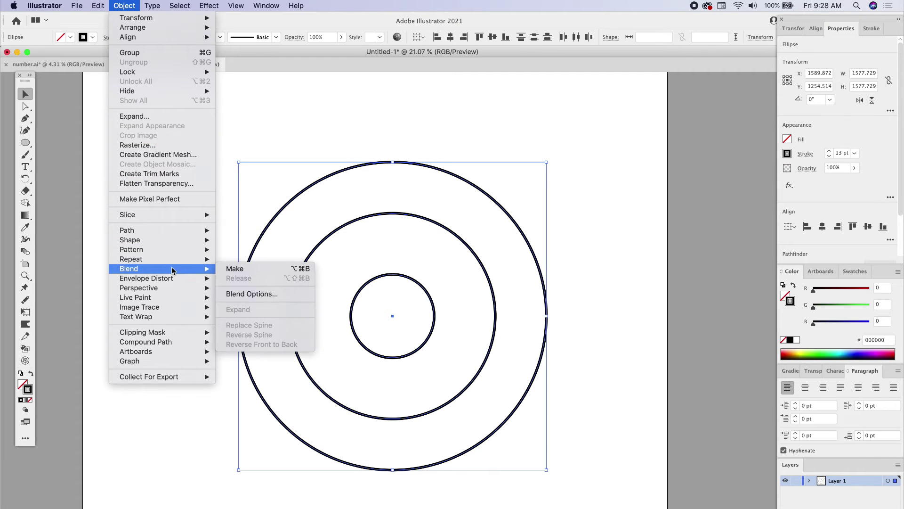
pyautogui.click(259, 270)
pyautogui.click(196, 183)
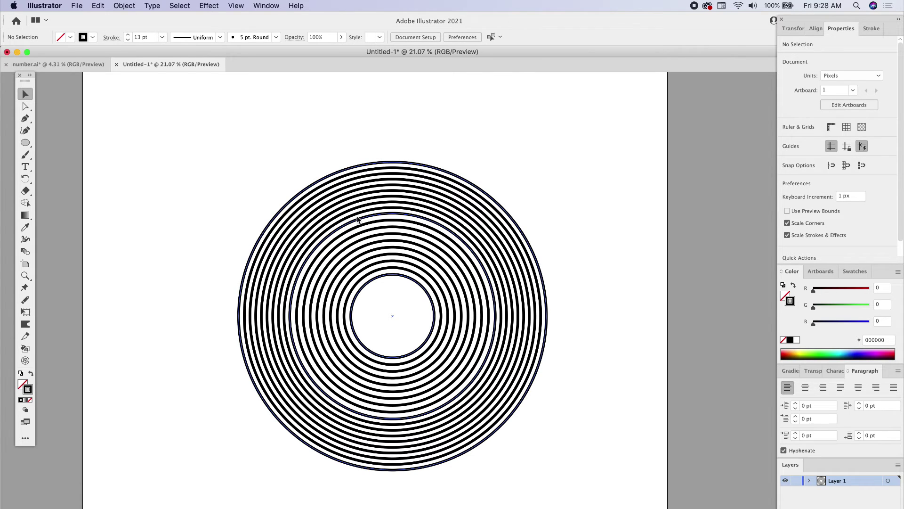
# Undo the blend and stroke the outer, middle and inner circles blue-purple, dark red and bright green
pyautogui.press('super+z')
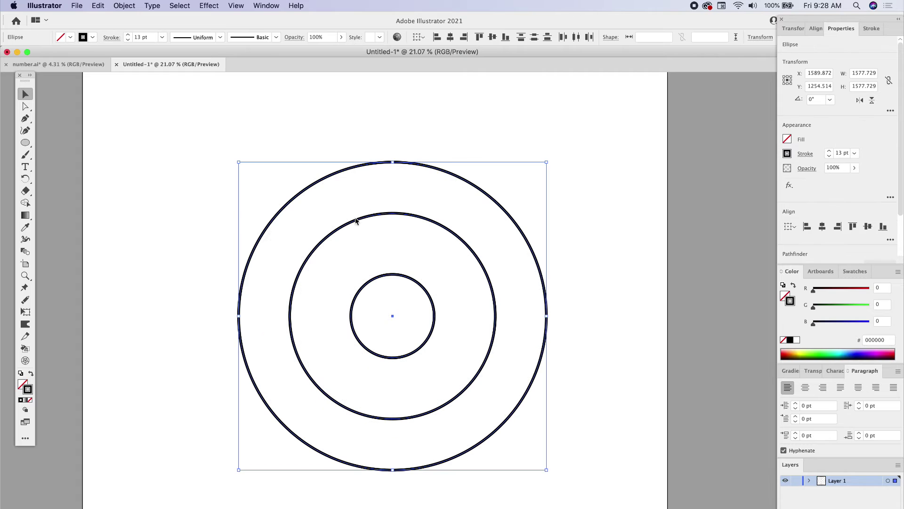
pyautogui.click(164, 214)
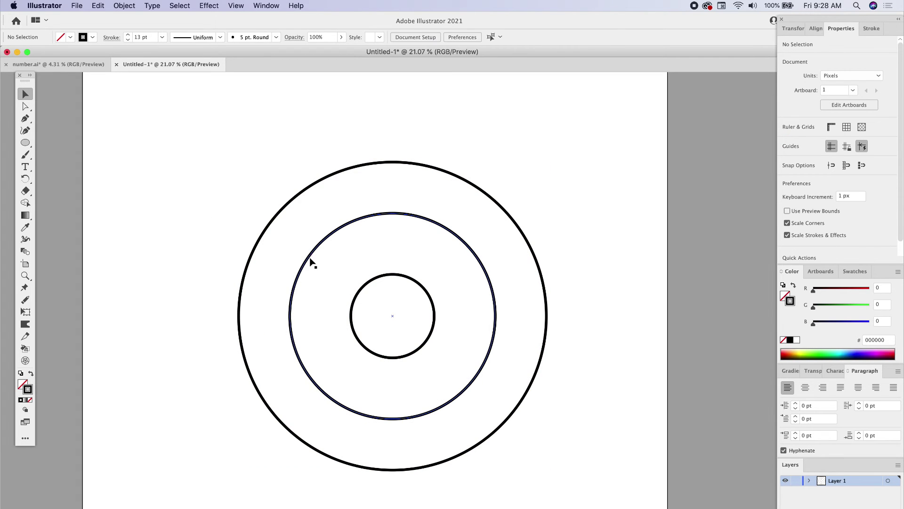
pyautogui.click(266, 230)
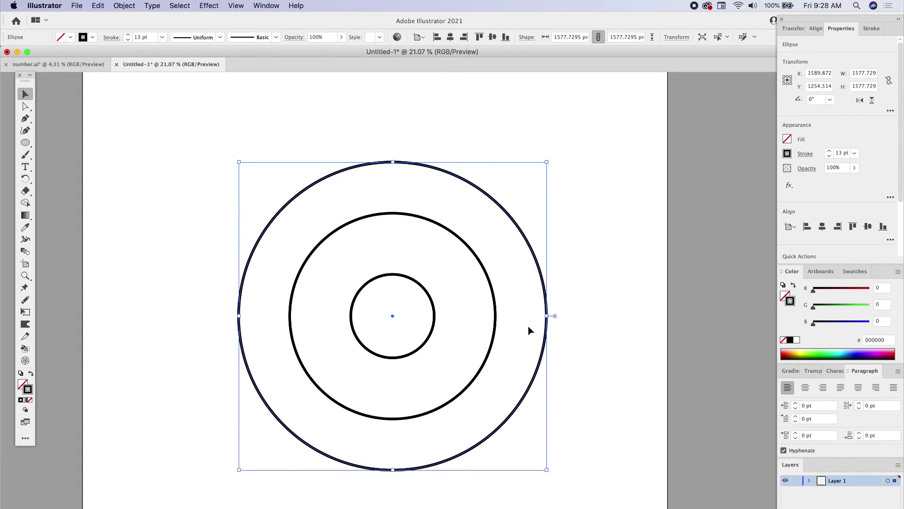
pyautogui.click(859, 351)
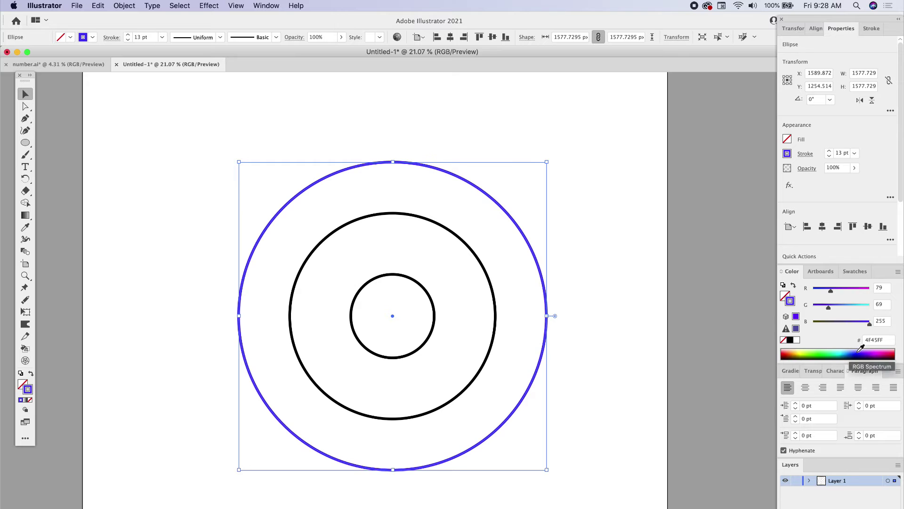
pyautogui.click(313, 256)
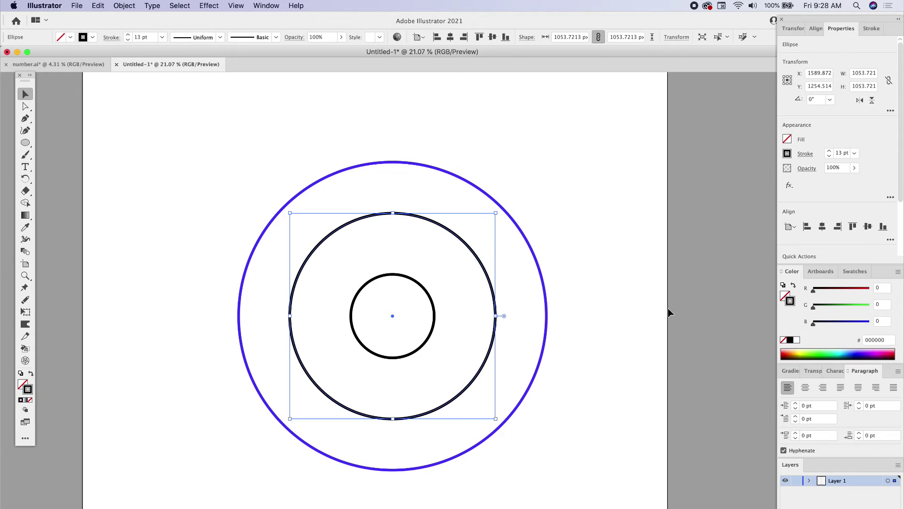
pyautogui.click(855, 292)
pyautogui.click(423, 286)
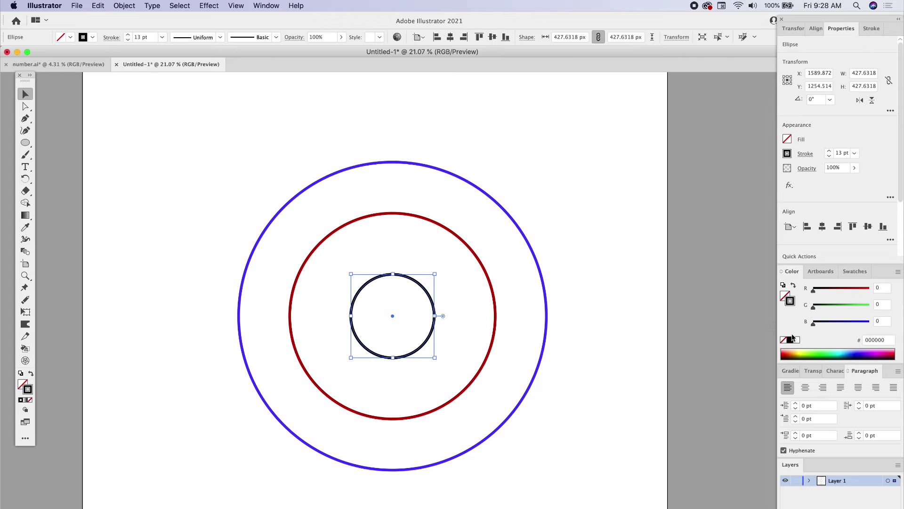
pyautogui.click(820, 354)
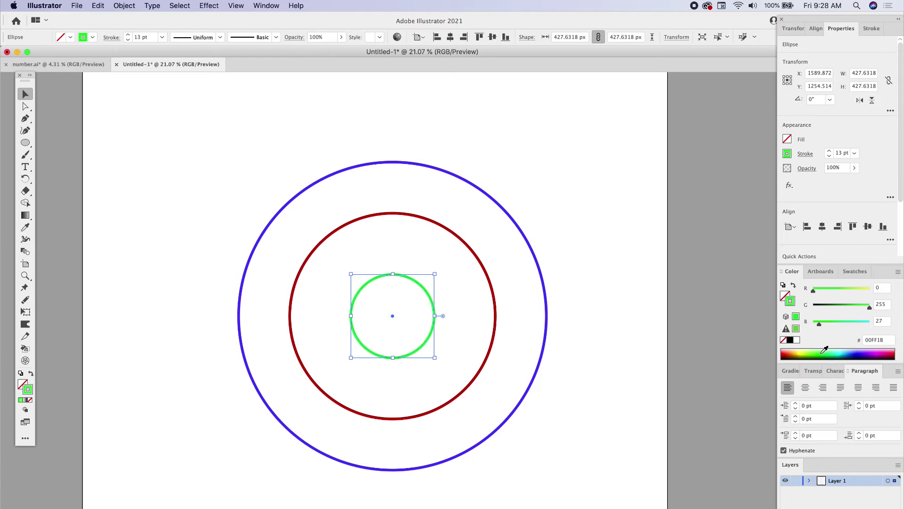
pyautogui.click(544, 165)
pyautogui.moveTo(208, 159); pyautogui.dragTo(589, 490)
pyautogui.click(125, 6)
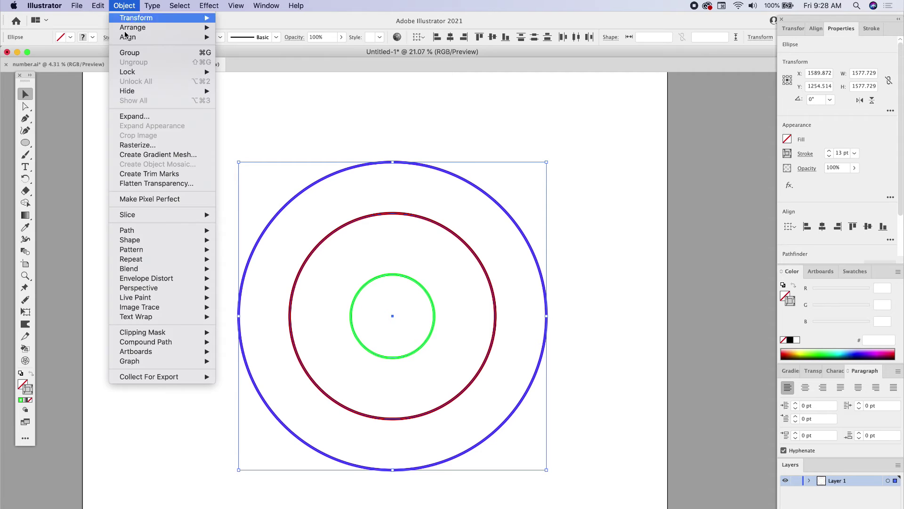
pyautogui.moveTo(158, 272)
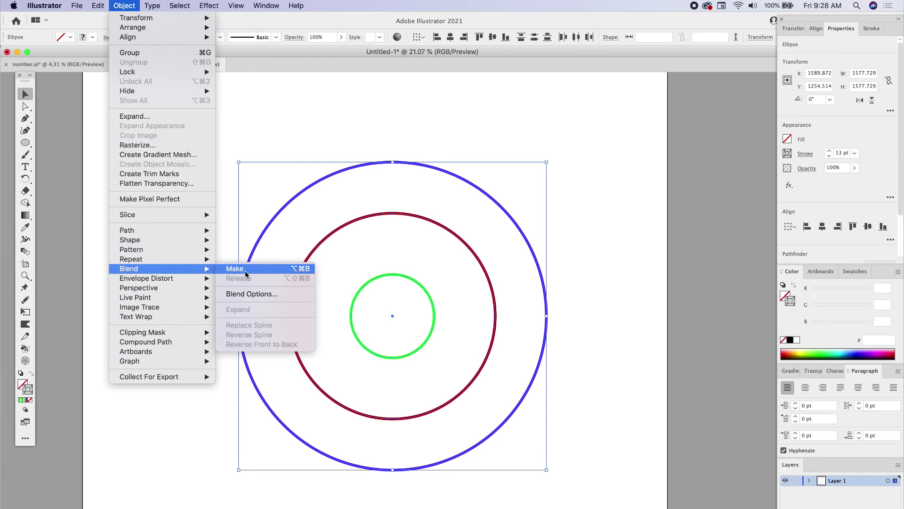
pyautogui.click(245, 266)
pyautogui.click(210, 228)
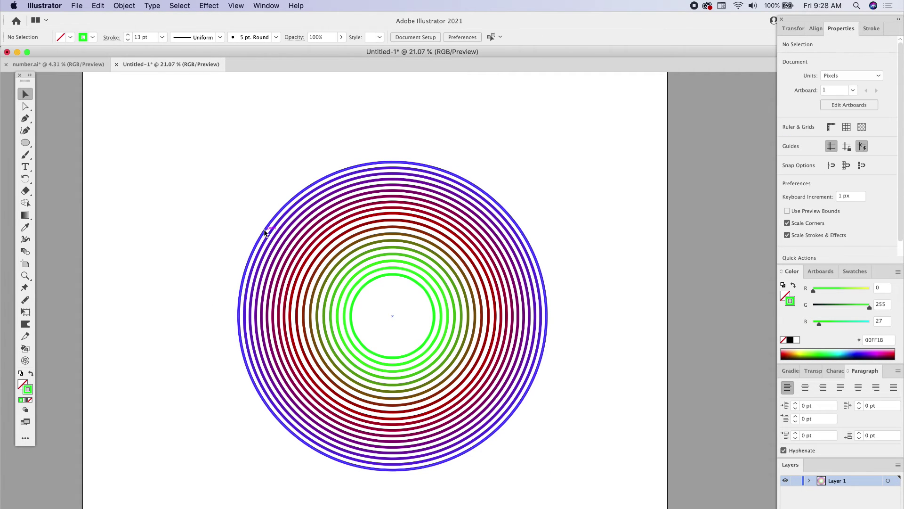
pyautogui.click(265, 232)
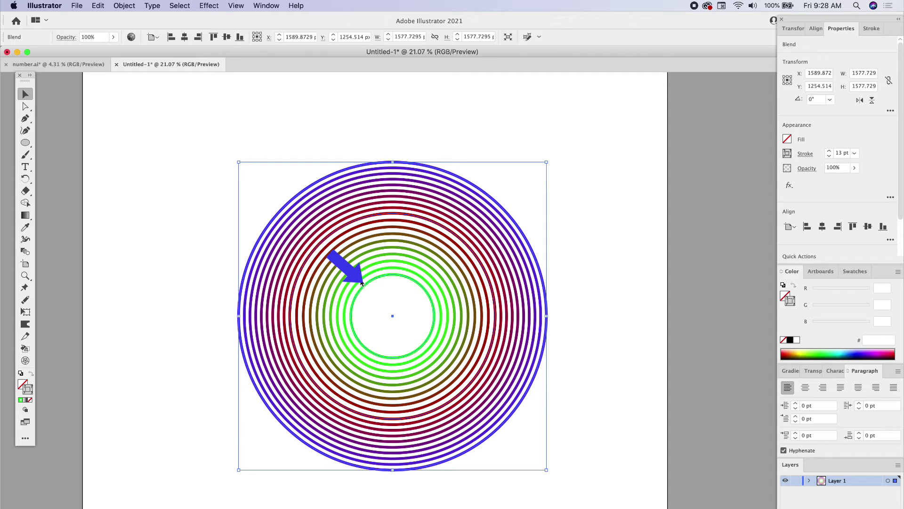
pyautogui.click(605, 298)
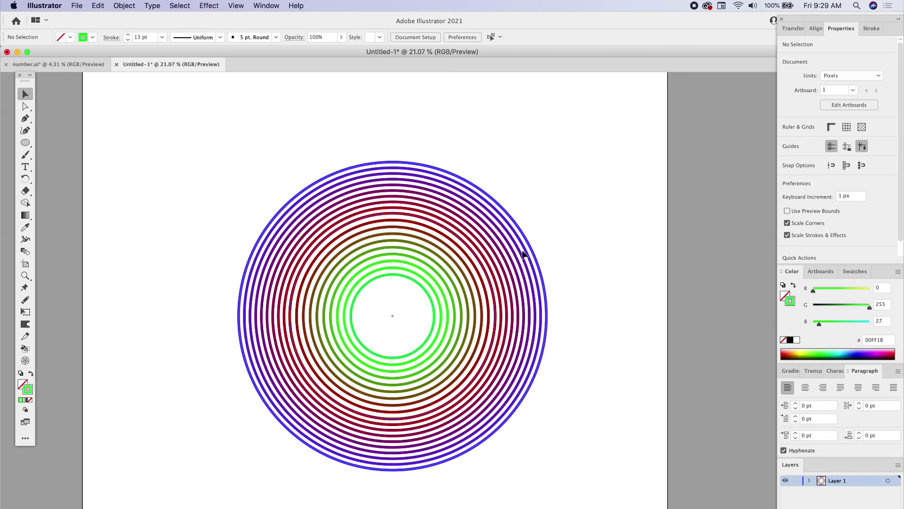
pyautogui.press('super+z')
pyautogui.press('super+z')
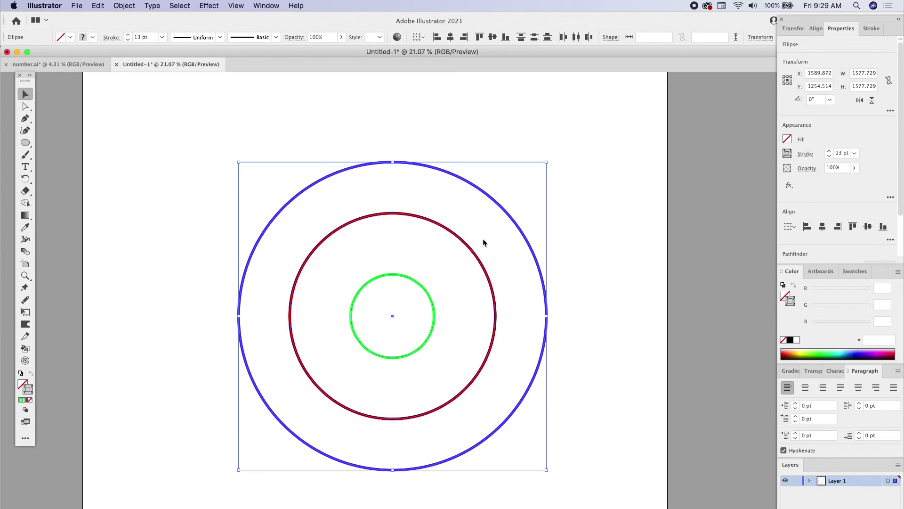
# Set the blend options to Specified Steps with 22 steps
pyautogui.click(118, 3)
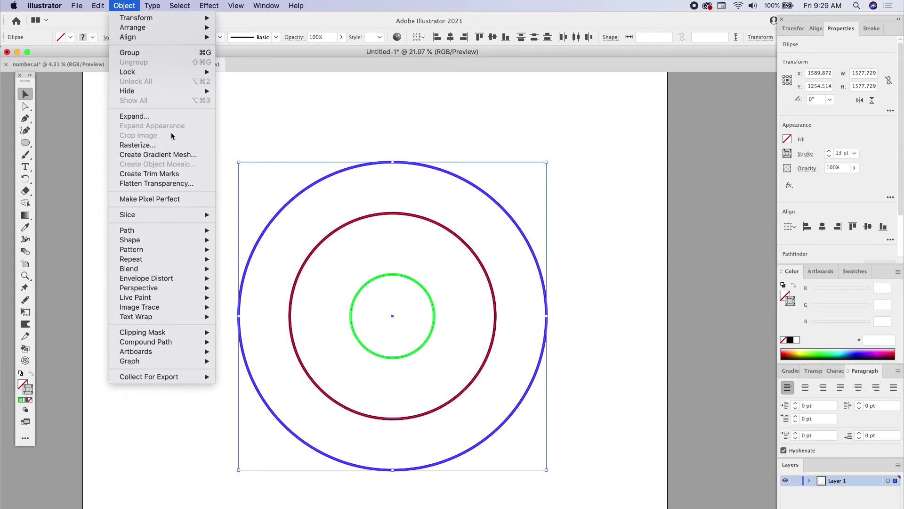
pyautogui.moveTo(179, 266)
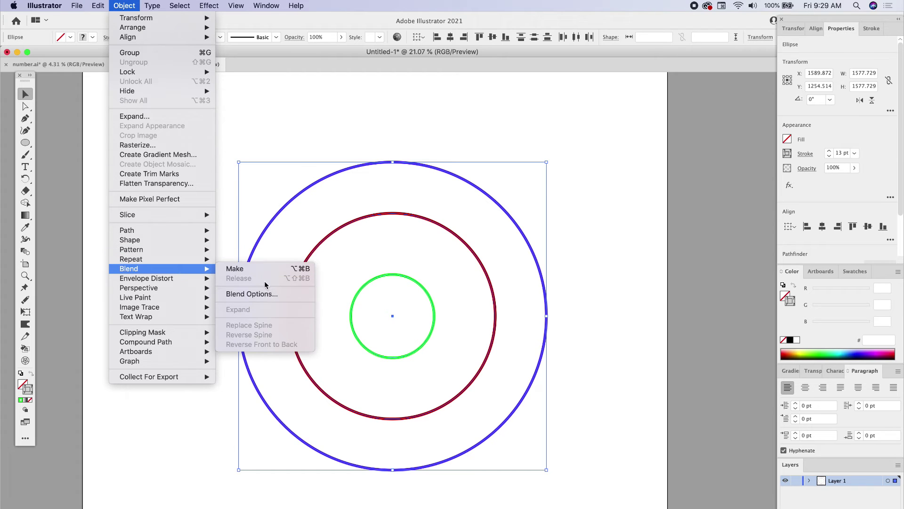
pyautogui.click(264, 294)
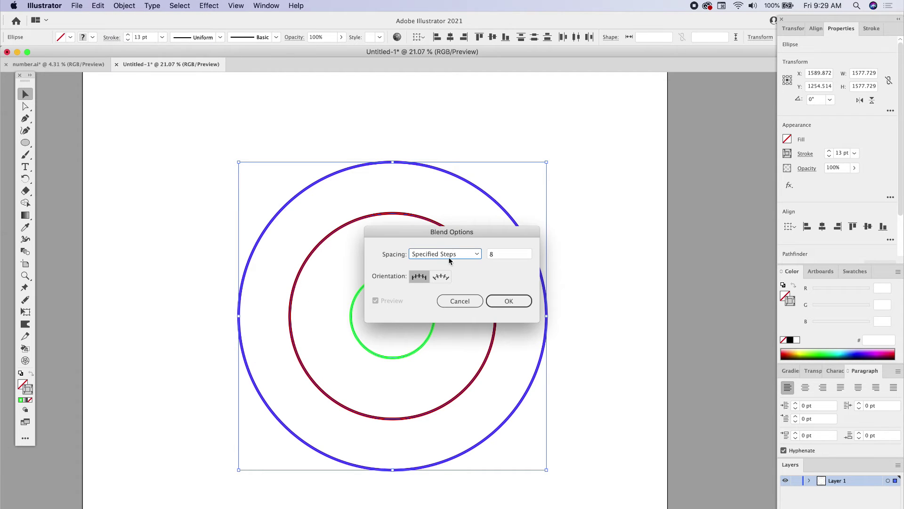
pyautogui.click(502, 253)
pyautogui.write('22')
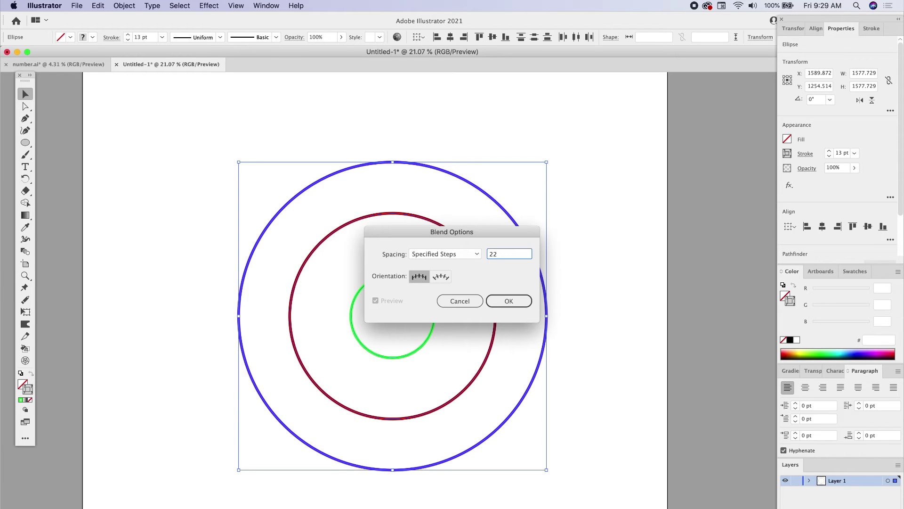
pyautogui.press('Return')
# Make the blend of the blue, red and green circles, then deselect it
pyautogui.click(130, 5)
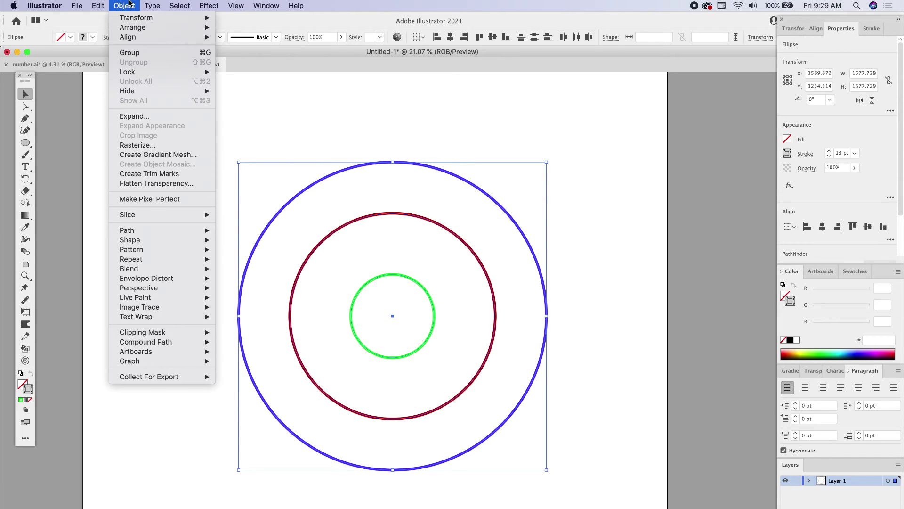
pyautogui.moveTo(181, 269)
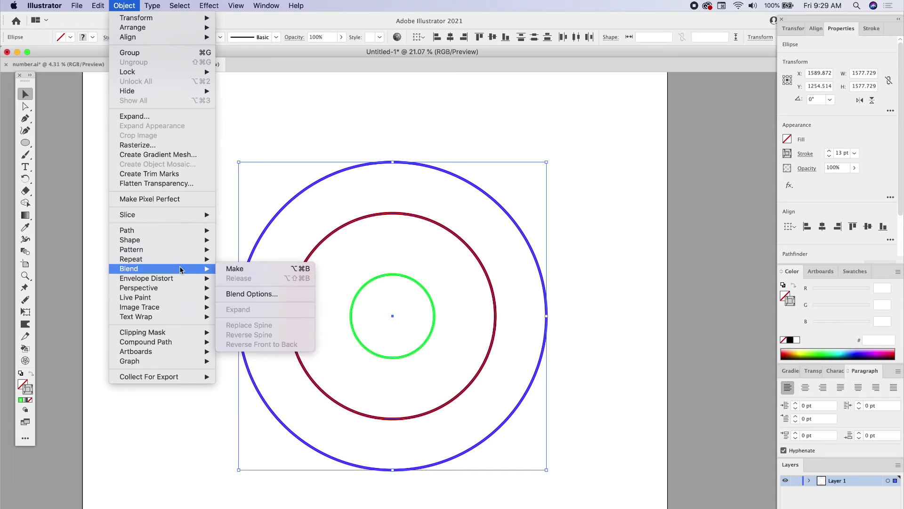
pyautogui.click(236, 268)
pyautogui.click(134, 240)
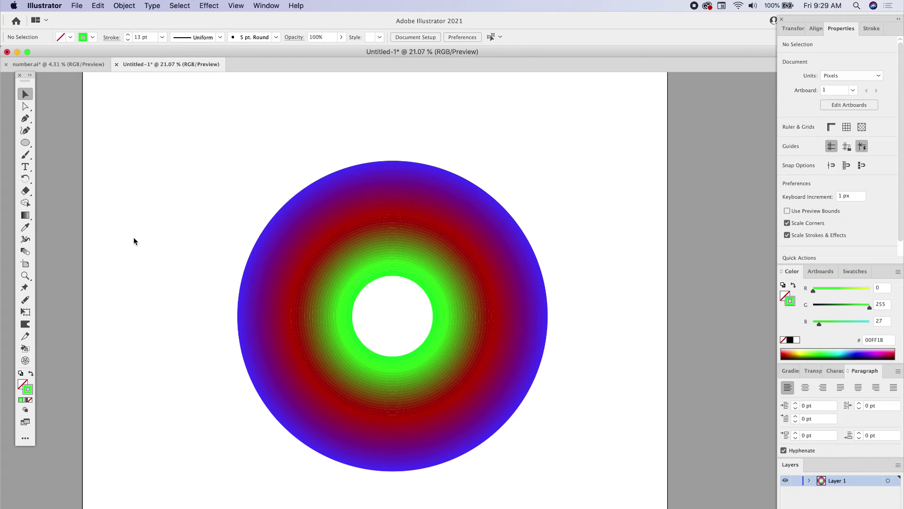
pyautogui.moveTo(204, 220); pyautogui.dragTo(481, 330)
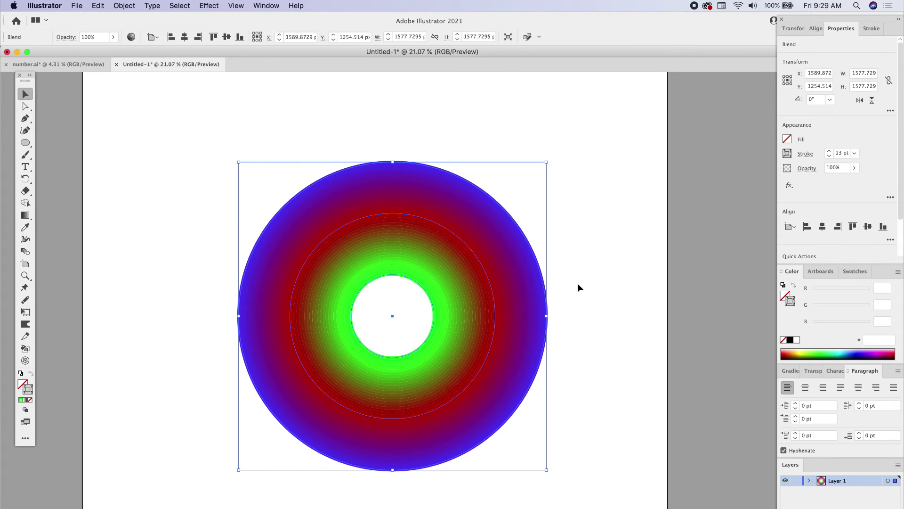
pyautogui.click(830, 156)
pyautogui.click(830, 155)
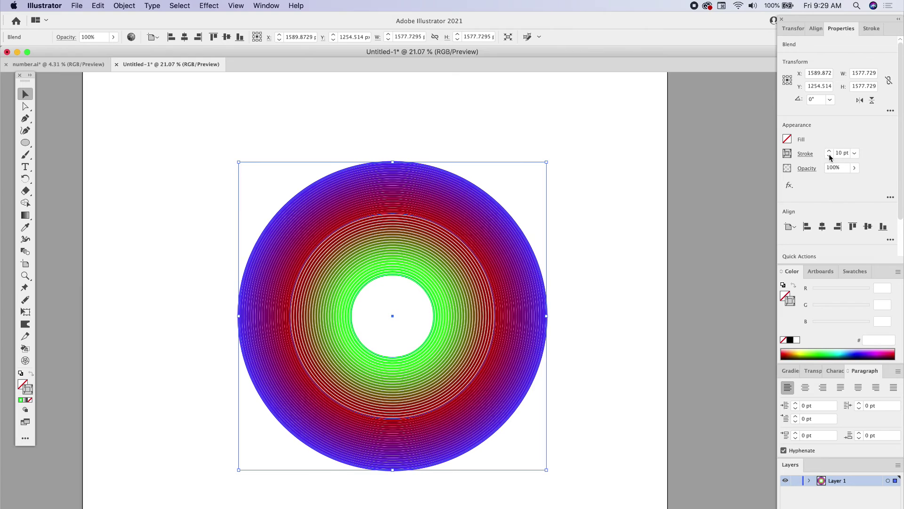
pyautogui.click(830, 156)
pyautogui.click(830, 156)
pyautogui.click(829, 156)
pyautogui.click(829, 156)
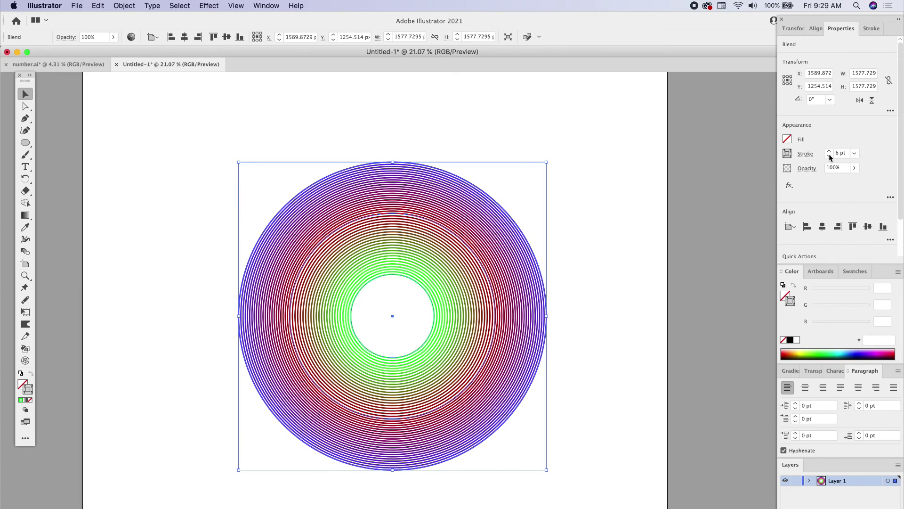
pyautogui.click(662, 147)
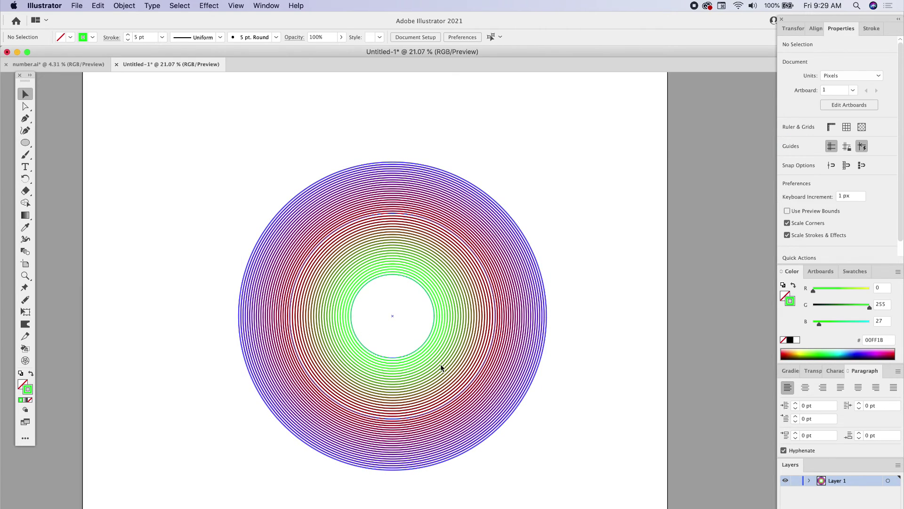
pyautogui.press('m')
pyautogui.scroll(2, 446, 368)
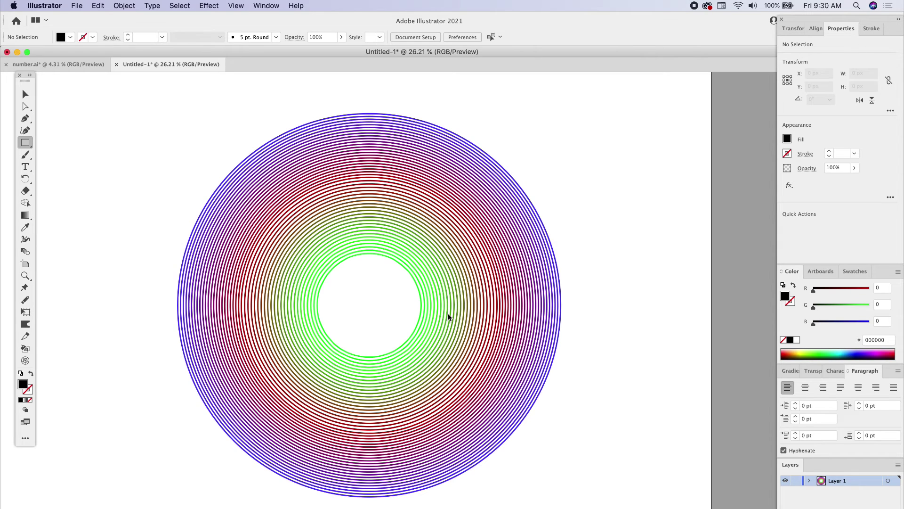
pyautogui.scroll(-3, 448, 316)
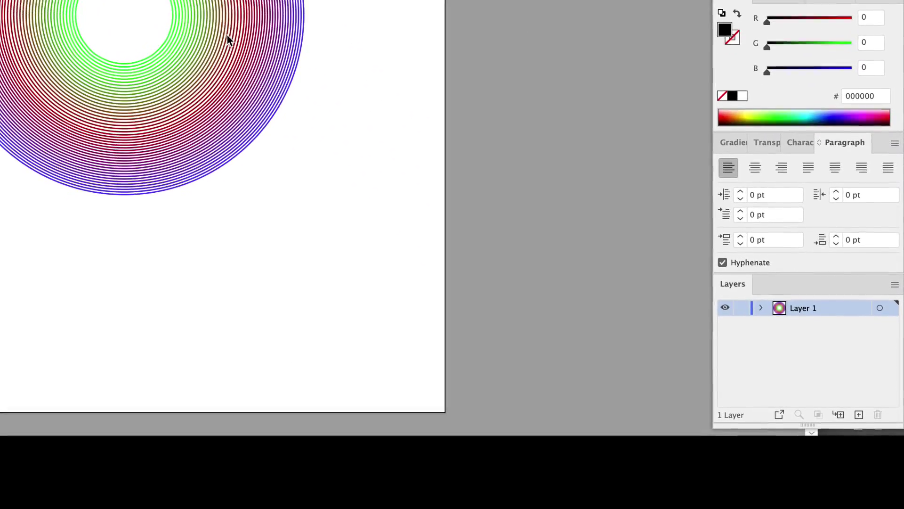
# Draw a black artboard-sized rectangle on a new layer, move that layer below the rings and lock it
pyautogui.click(859, 414)
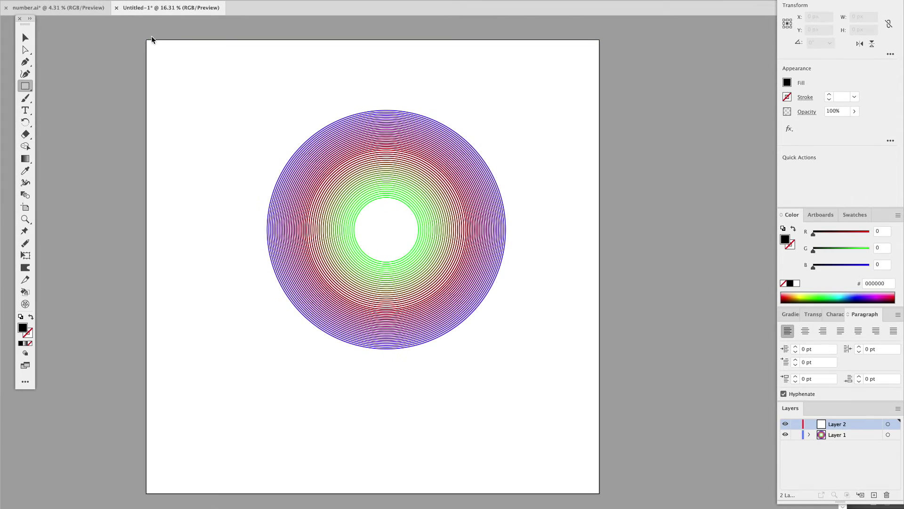
pyautogui.moveTo(145, 40); pyautogui.dragTo(599, 493)
pyautogui.moveTo(848, 430); pyautogui.dragTo(851, 440)
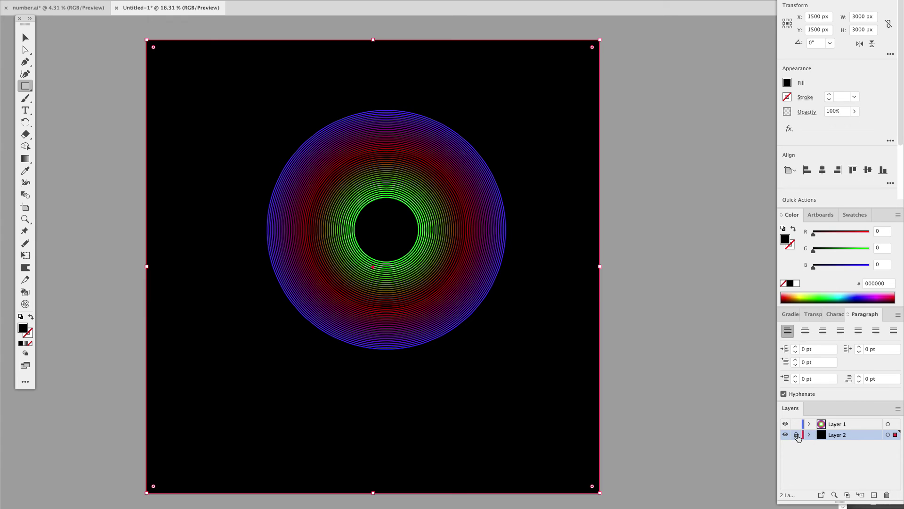
pyautogui.click(796, 435)
pyautogui.click(835, 427)
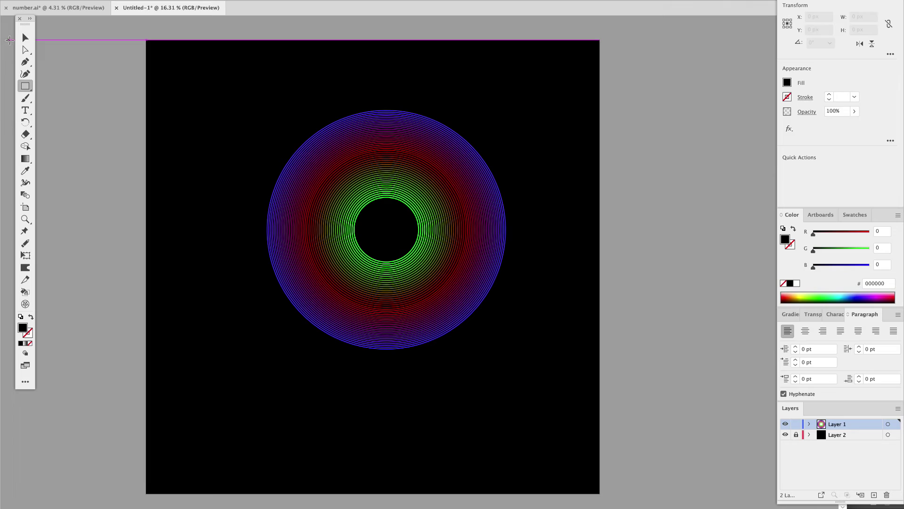
pyautogui.click(25, 37)
# Drag the ring blend down and left toward the artboard centre, undoing the stray yellow-green change
pyautogui.moveTo(192, 139); pyautogui.dragTo(548, 323)
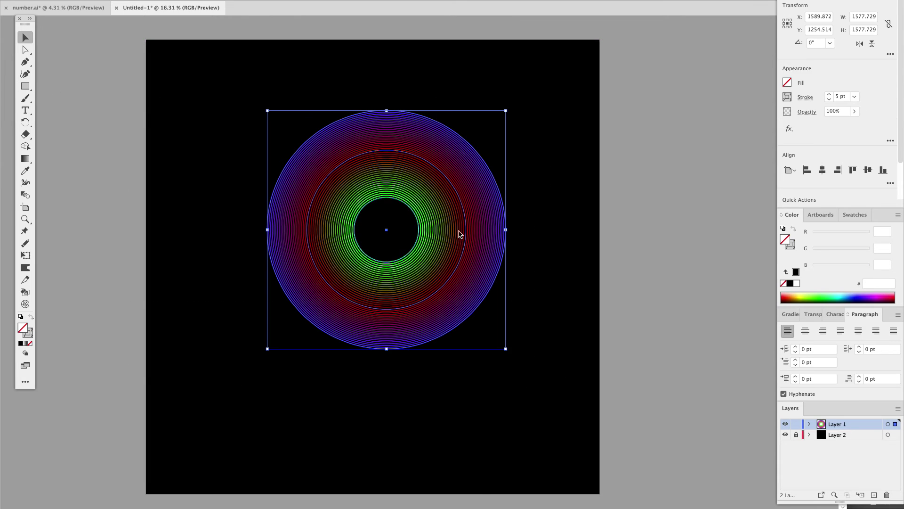
pyautogui.moveTo(458, 234); pyautogui.dragTo(451, 260)
pyautogui.scroll(1, 392, 281)
pyautogui.scroll(3, 393, 281)
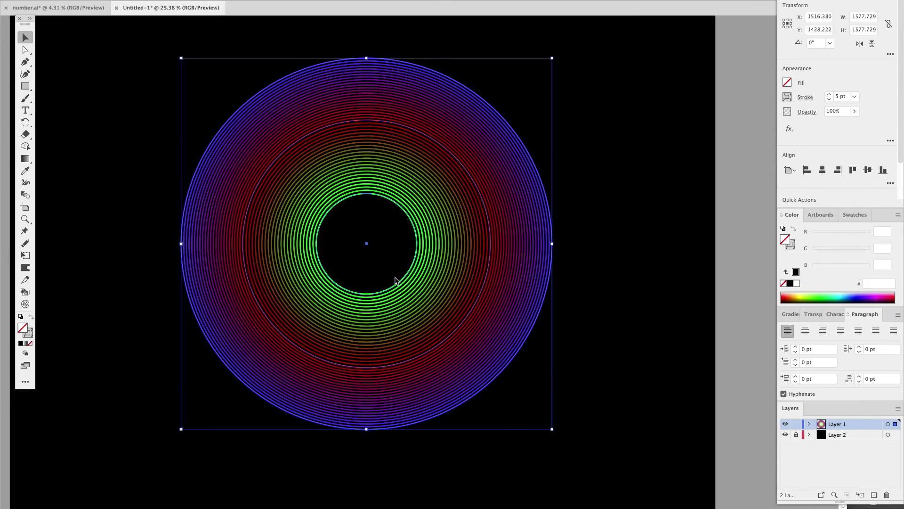
pyautogui.click(662, 260)
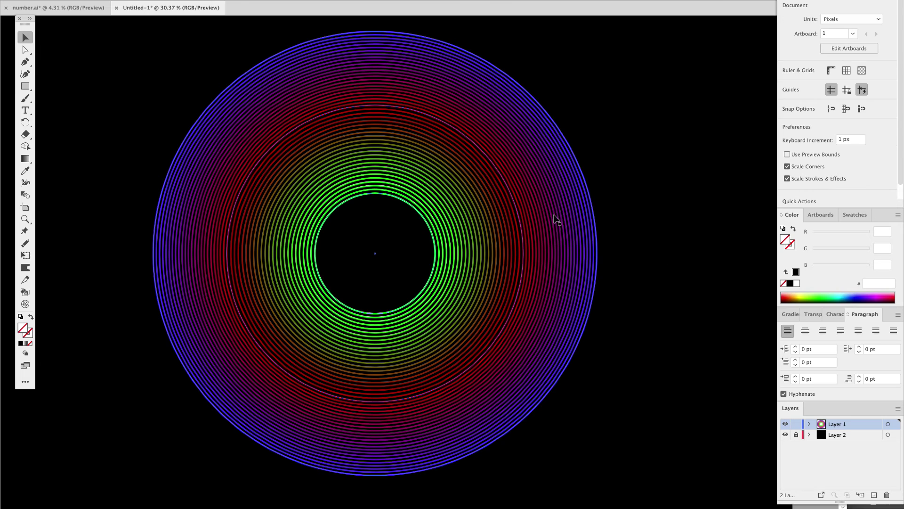
pyautogui.click(530, 97)
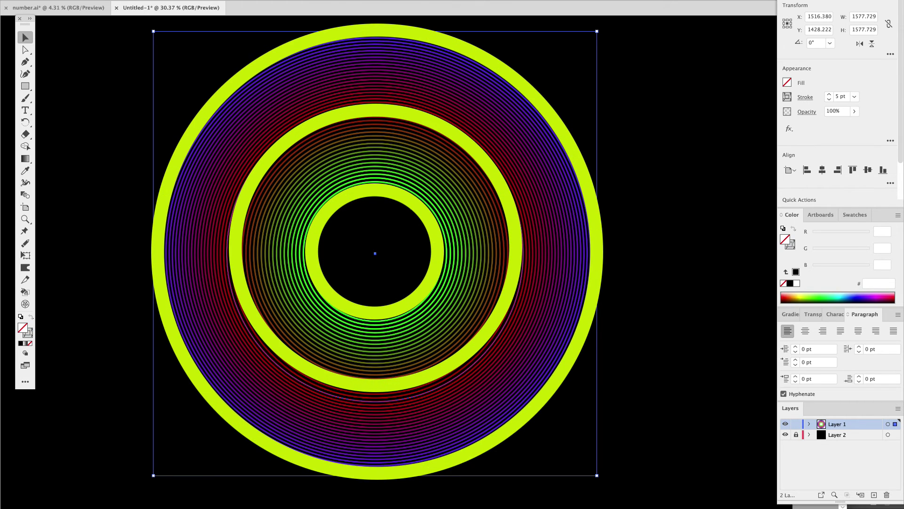
pyautogui.click(662, 179)
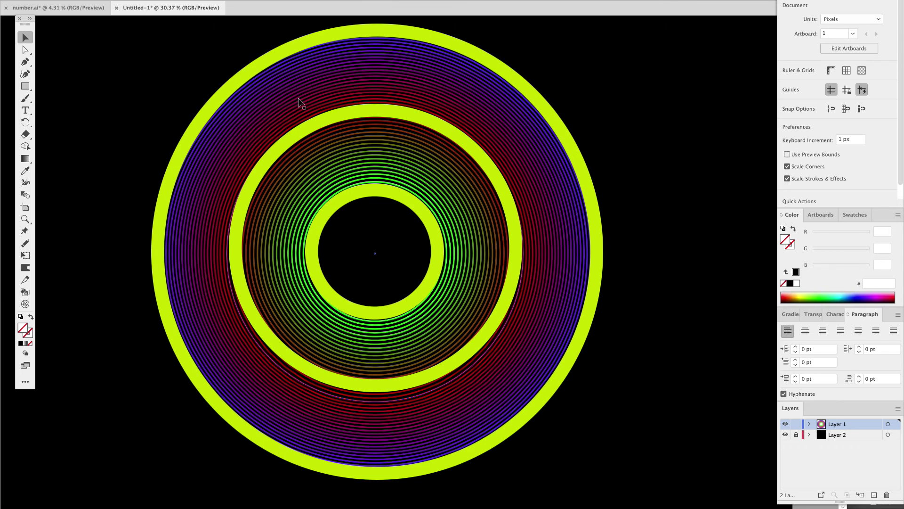
pyautogui.hotkey('ctrl', 'z')
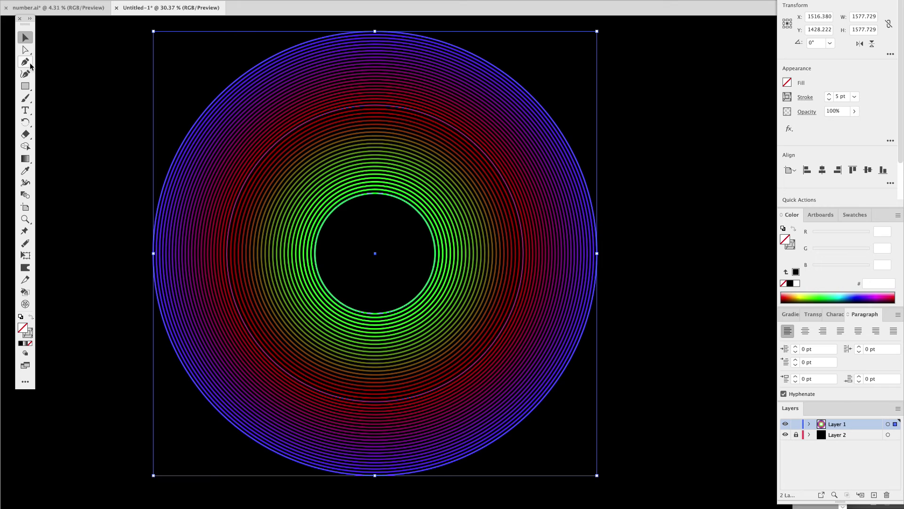
# With the Curvature tool, select the middle red ring and test-drag its left and top points
pyautogui.click(26, 74)
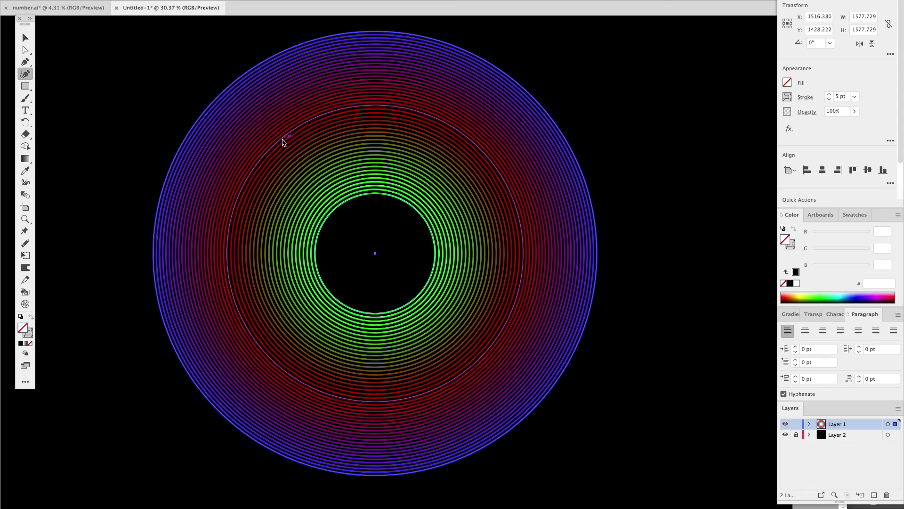
pyautogui.click(284, 142)
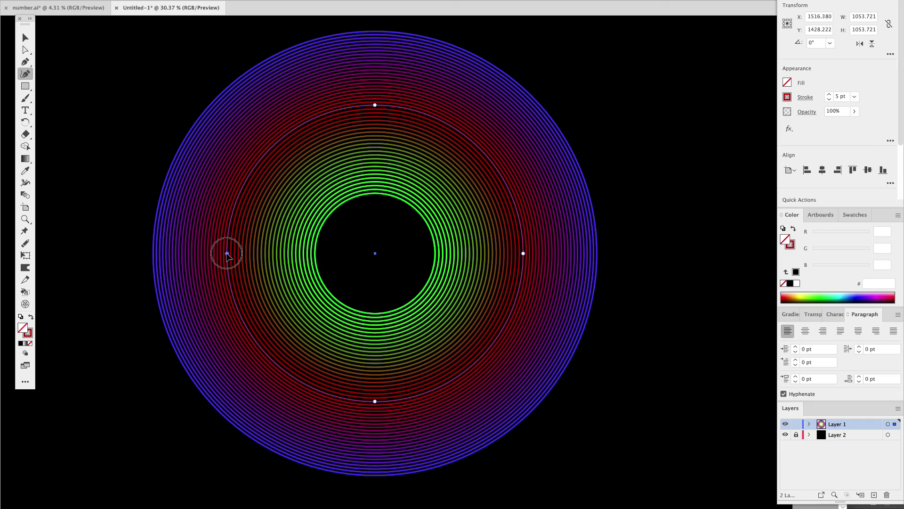
pyautogui.moveTo(227, 253); pyautogui.dragTo(228, 276)
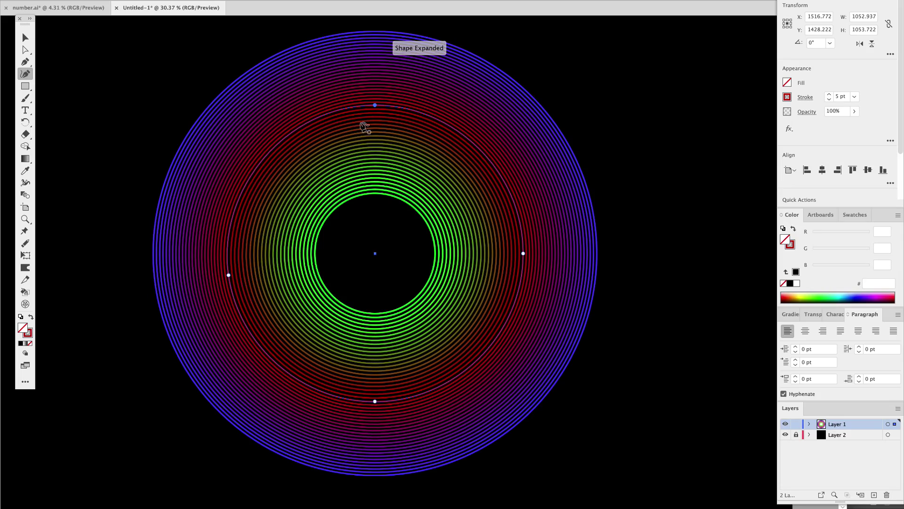
pyautogui.moveTo(375, 105)
pyautogui.mouseDown()
pyautogui.moveTo(370, 137)
pyautogui.moveTo(371, 101)
pyautogui.moveTo(371, 118)
pyautogui.moveTo(377, 107)
pyautogui.mouseUp()
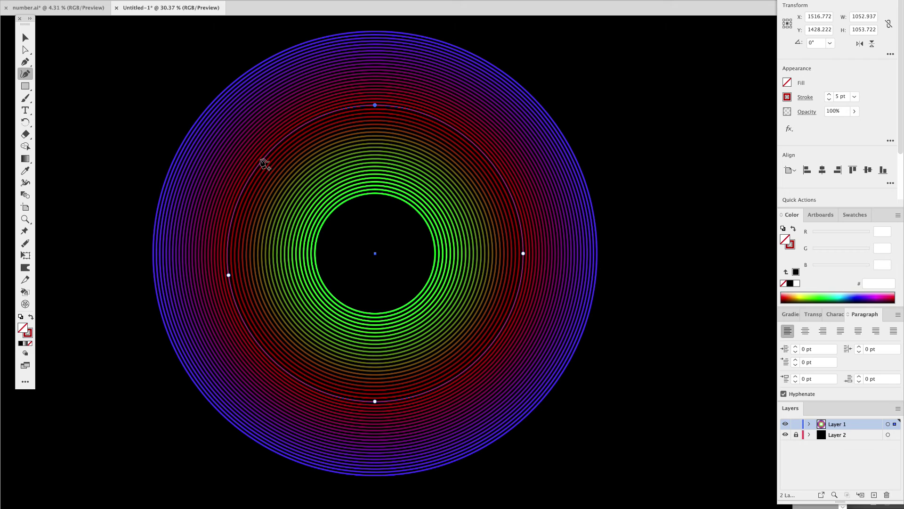
# Bend the red ring's edges all around into alternating bulges and dents, making it wavy
pyautogui.moveTo(264, 163); pyautogui.dragTo(290, 179)
pyautogui.moveTo(264, 211); pyautogui.dragTo(252, 196)
pyautogui.moveTo(337, 148); pyautogui.dragTo(323, 121)
pyautogui.moveTo(447, 132); pyautogui.dragTo(442, 155)
pyautogui.moveTo(475, 198); pyautogui.dragTo(498, 168)
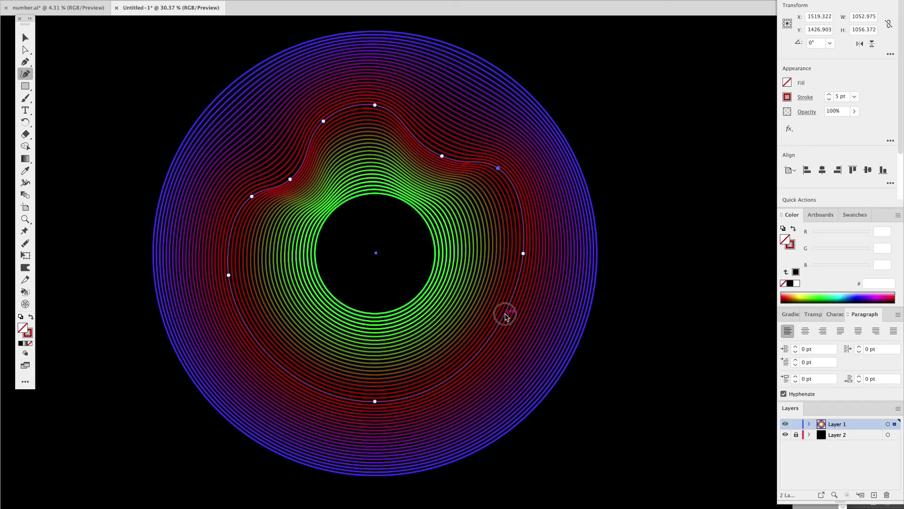
pyautogui.moveTo(505, 315); pyautogui.dragTo(522, 340)
pyautogui.moveTo(460, 392); pyautogui.dragTo(444, 346)
pyautogui.moveTo(283, 373); pyautogui.dragTo(259, 347)
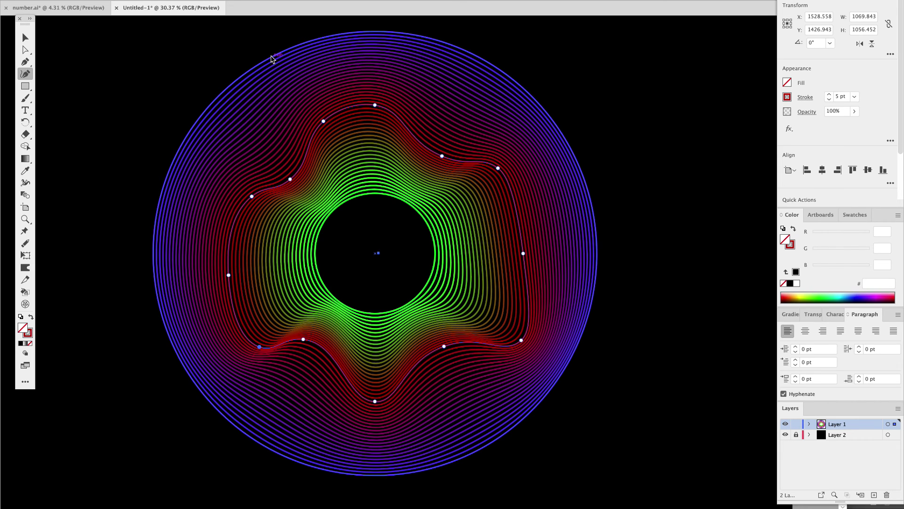
# Select the outer blue ring and drag seven points along its edge into irregular bulges and dents
pyautogui.scroll(1, 353, 94)
pyautogui.click(341, 42)
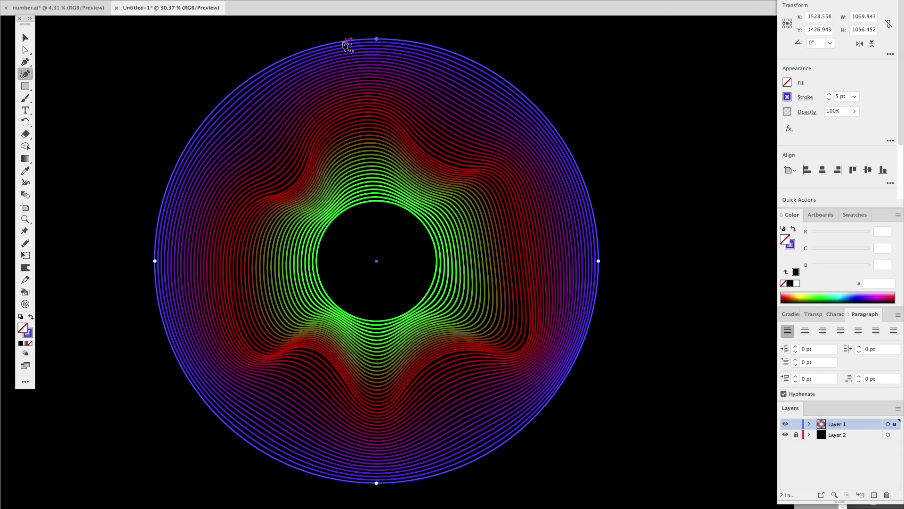
pyautogui.moveTo(208, 117); pyautogui.dragTo(218, 126)
pyautogui.moveTo(182, 183); pyautogui.dragTo(152, 155)
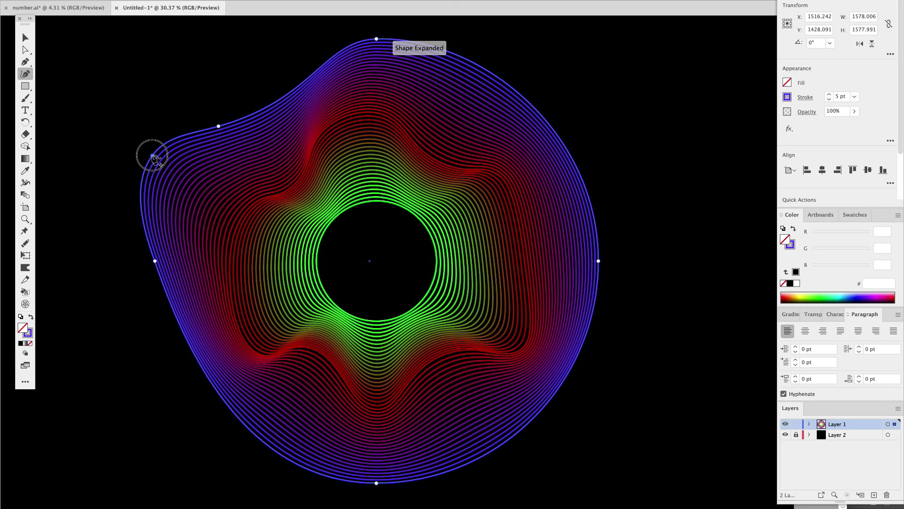
pyautogui.moveTo(488, 72); pyautogui.dragTo(475, 91)
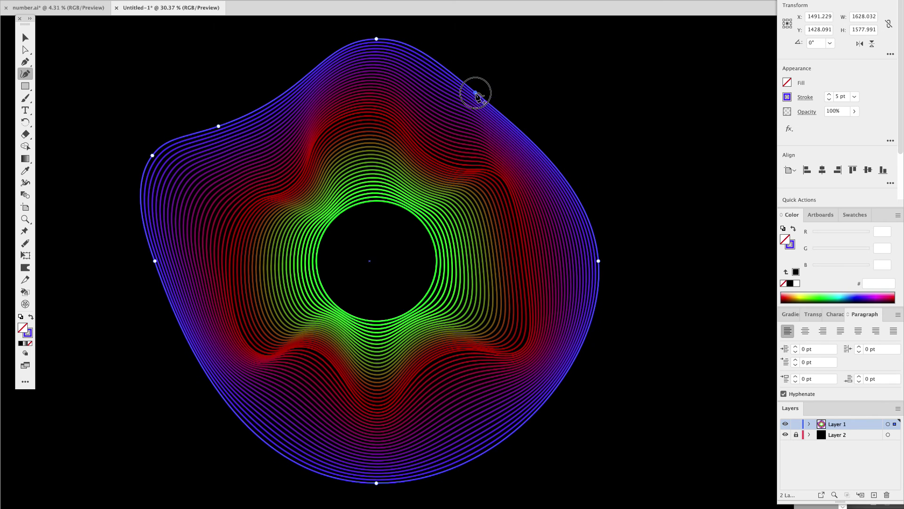
pyautogui.moveTo(549, 157); pyautogui.dragTo(568, 125)
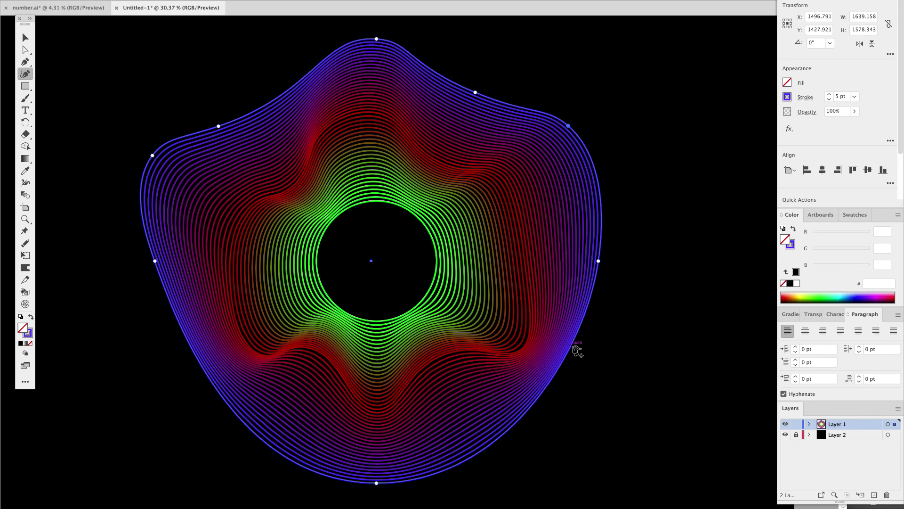
pyautogui.moveTo(577, 349); pyautogui.dragTo(609, 365)
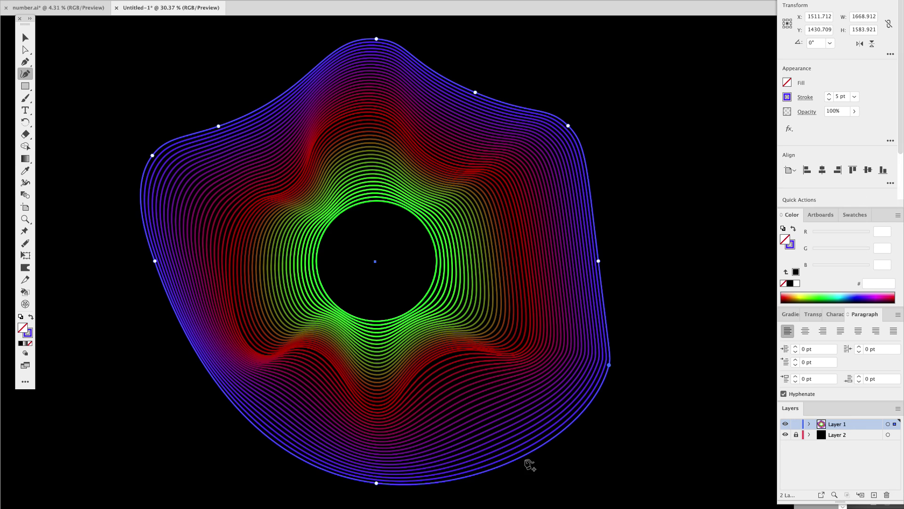
pyautogui.moveTo(524, 457); pyautogui.dragTo(479, 477)
pyautogui.moveTo(289, 444); pyautogui.dragTo(207, 406)
# Pull points around the inner green ring into lumpy waves, then deselect with the Selection tool
pyautogui.rightClick(179, 343)
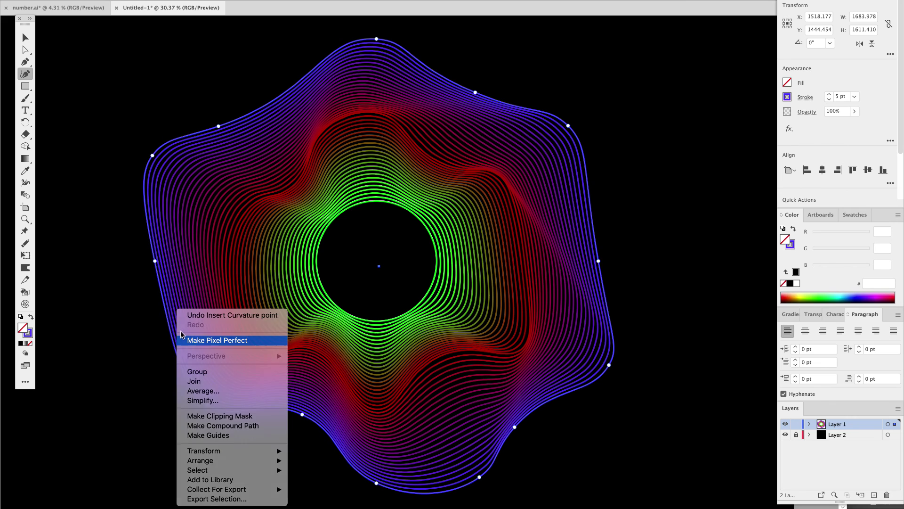
pyautogui.click(359, 226)
pyautogui.click(318, 249)
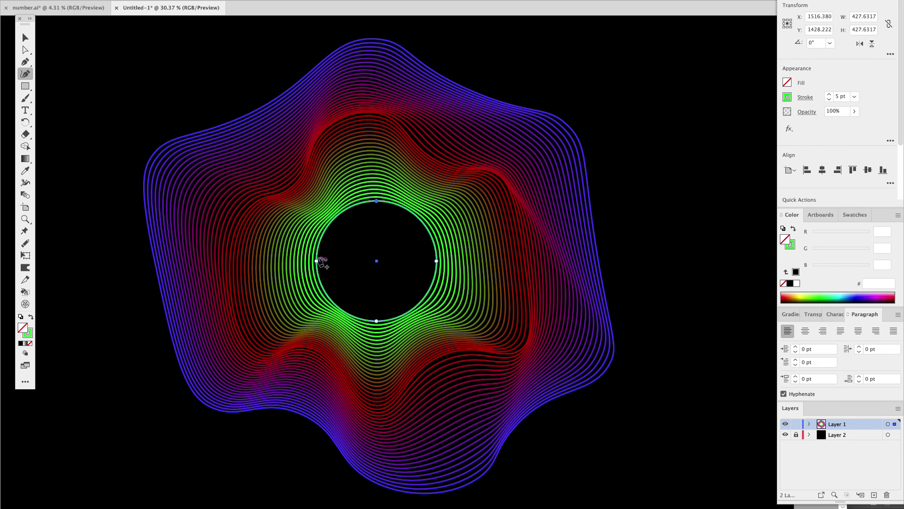
pyautogui.moveTo(322, 242); pyautogui.dragTo(337, 218)
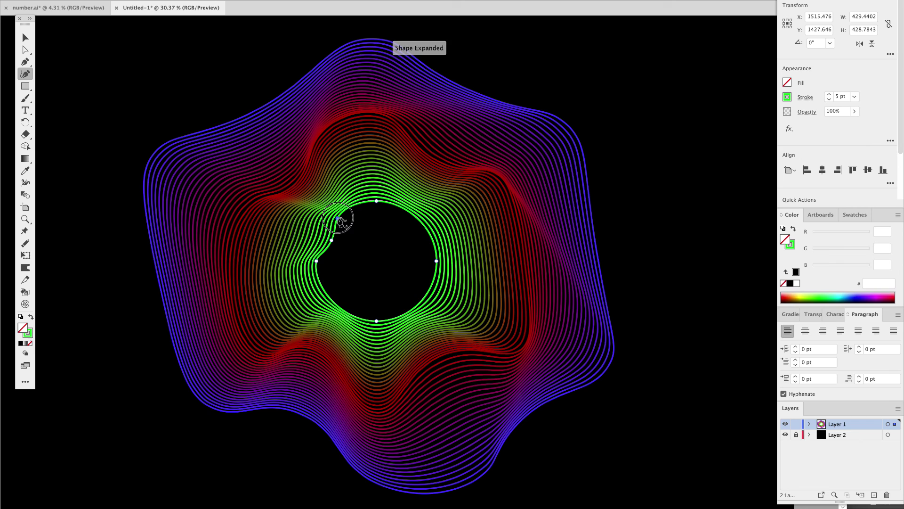
pyautogui.moveTo(408, 209); pyautogui.dragTo(416, 195)
pyautogui.click(432, 228)
pyautogui.moveTo(350, 297); pyautogui.dragTo(343, 284)
pyautogui.moveTo(414, 306); pyautogui.dragTo(421, 292)
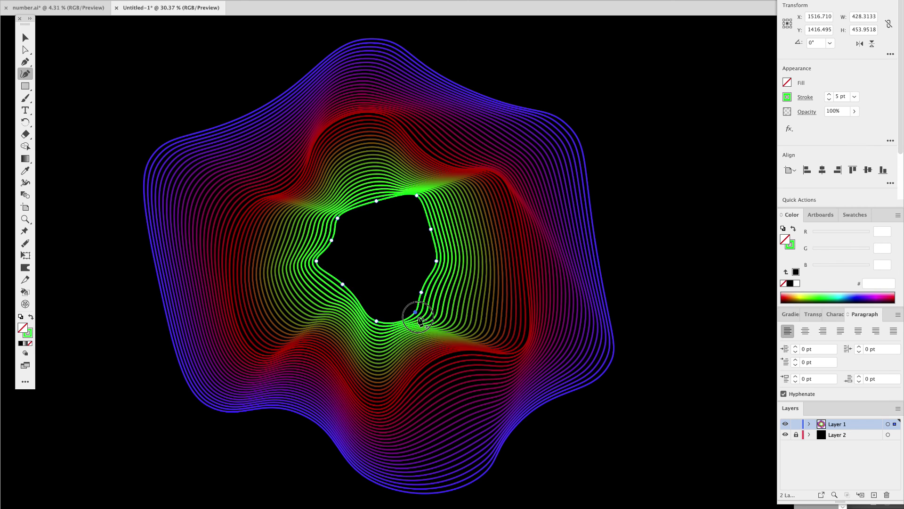
pyautogui.moveTo(377, 200); pyautogui.dragTo(377, 174)
pyautogui.press('v')
pyautogui.click(92, 50)
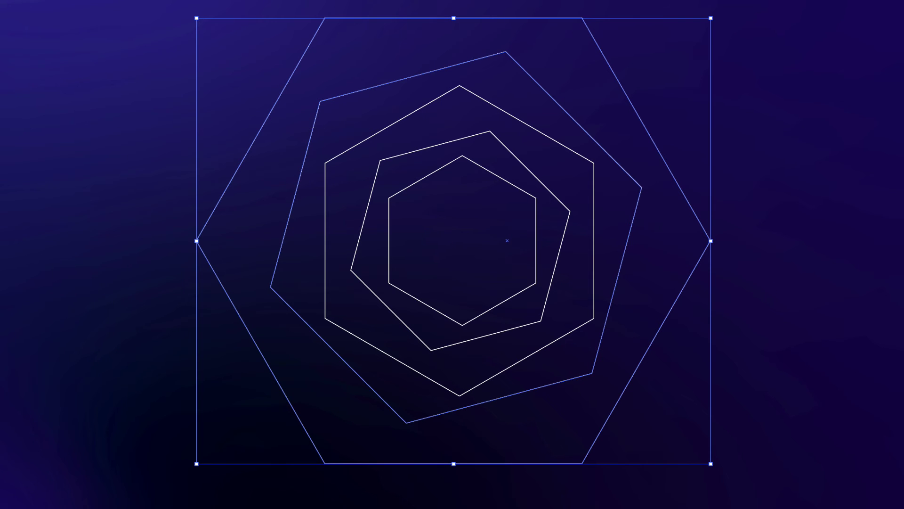
# Blend the selected nested white hexagons together into dense twisting line ribbons
pyautogui.click(55, 1)
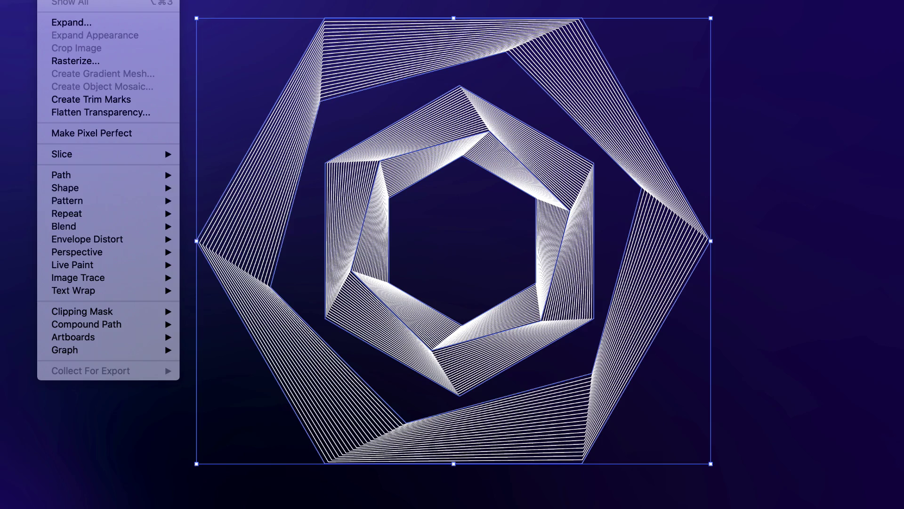
pyautogui.moveTo(108, 207)
pyautogui.moveTo(107, 224)
pyautogui.click(192, 226)
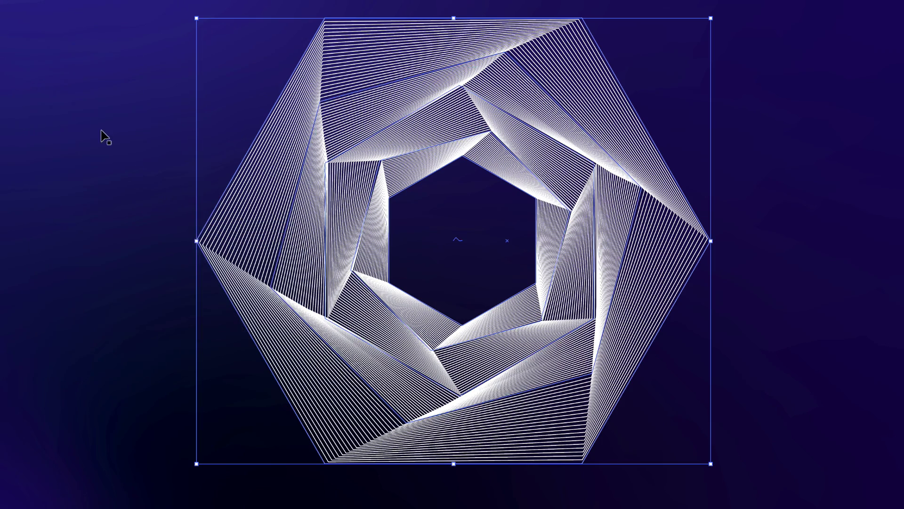